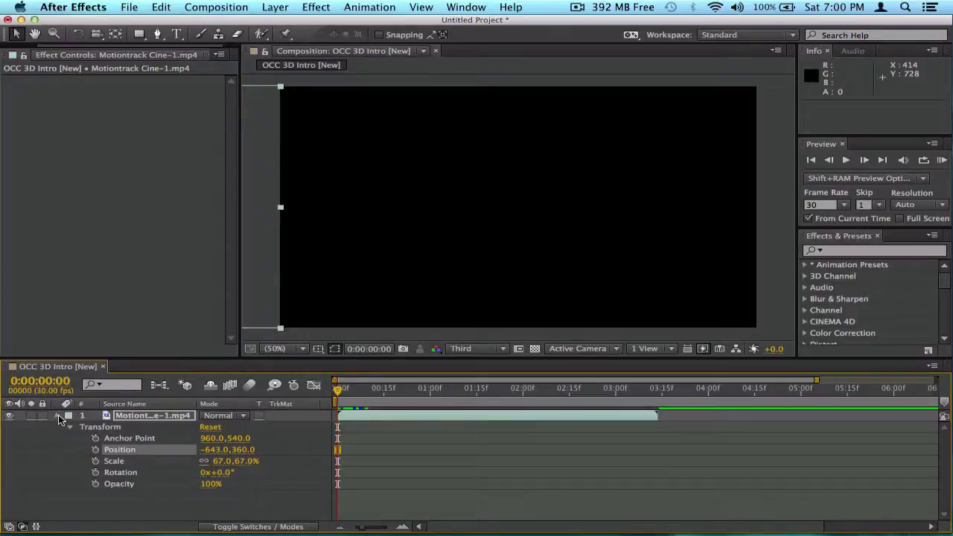
Select the Motiontrack Cine-1.mp4 layer and delete it from OCC 3D Intro [New].
{"action": "left_click", "coordinate": [120, 415]}
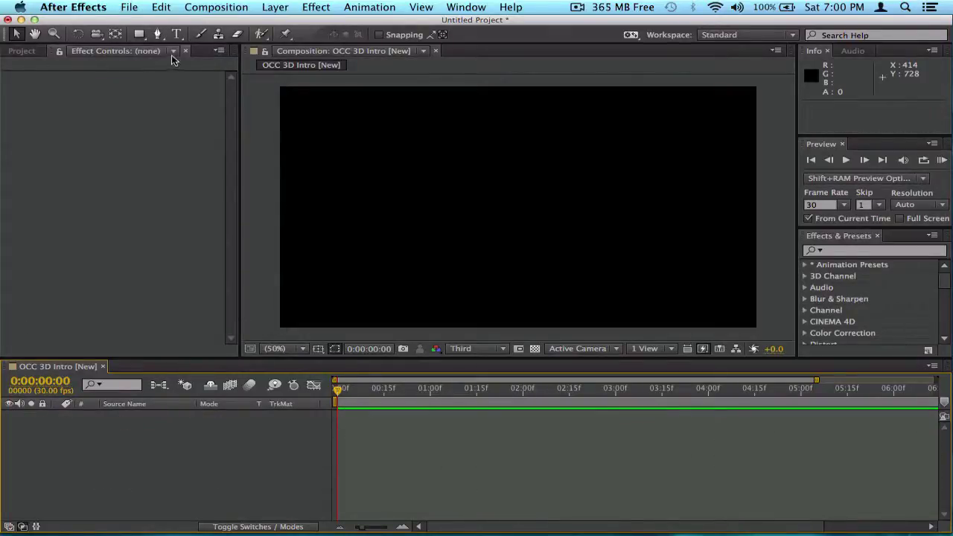
Drag the Motiontrack Cine-1.mp4 clip from the Project panel into the composition timeline.
{"action": "left_click", "coordinate": [186, 51]}
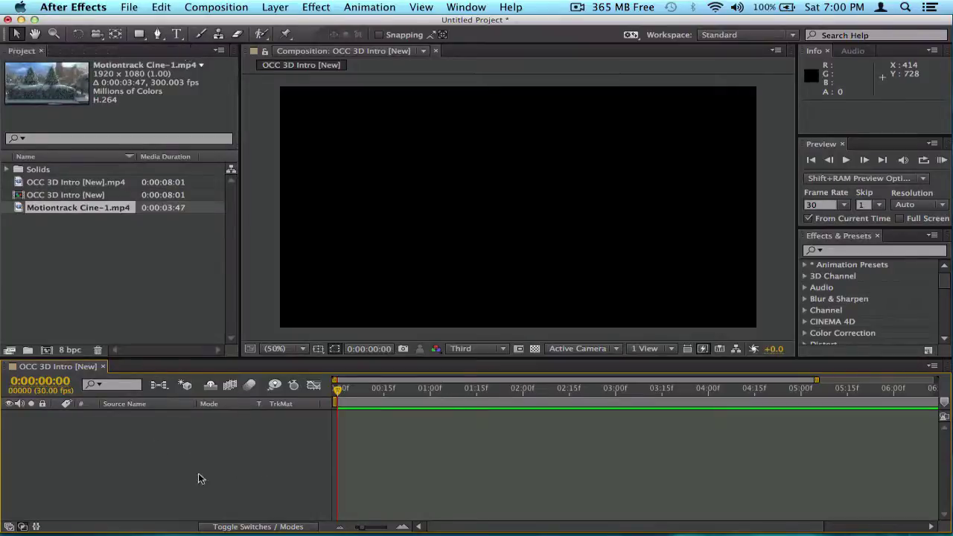
{"action": "left_click", "coordinate": [80, 182]}
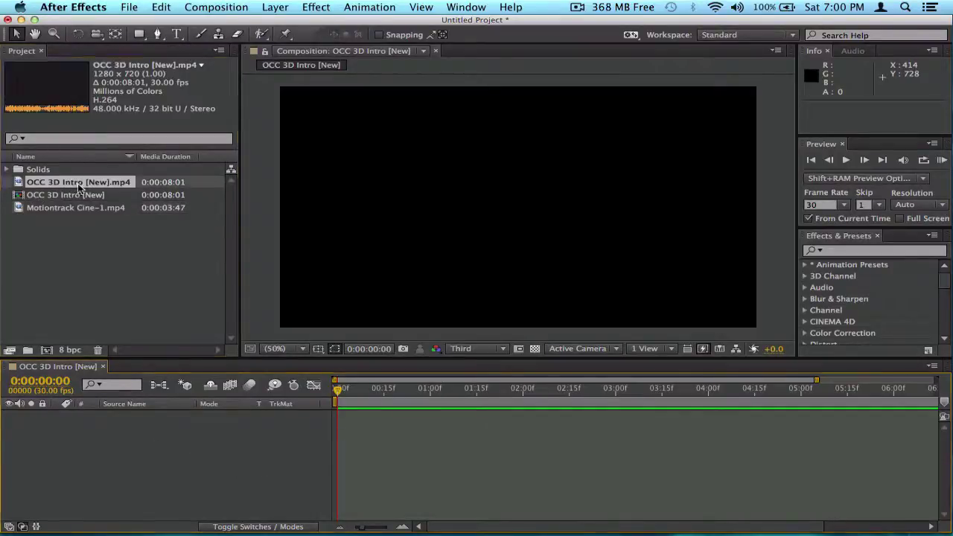
{"action": "left_click", "coordinate": [71, 205]}
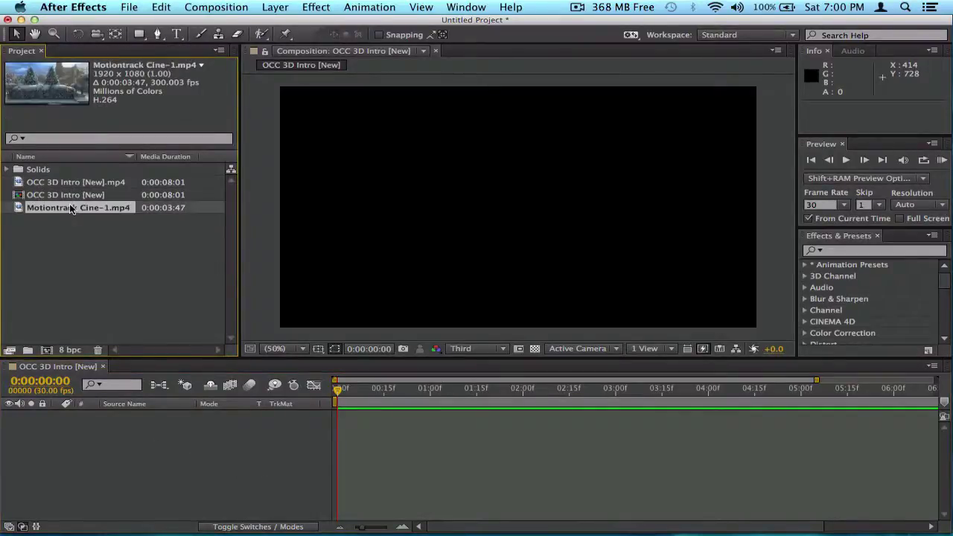
{"action": "double_click", "coordinate": [69, 205]}
{"action": "left_click_drag", "start_coordinate": [69, 205], "coordinate": [160, 436]}
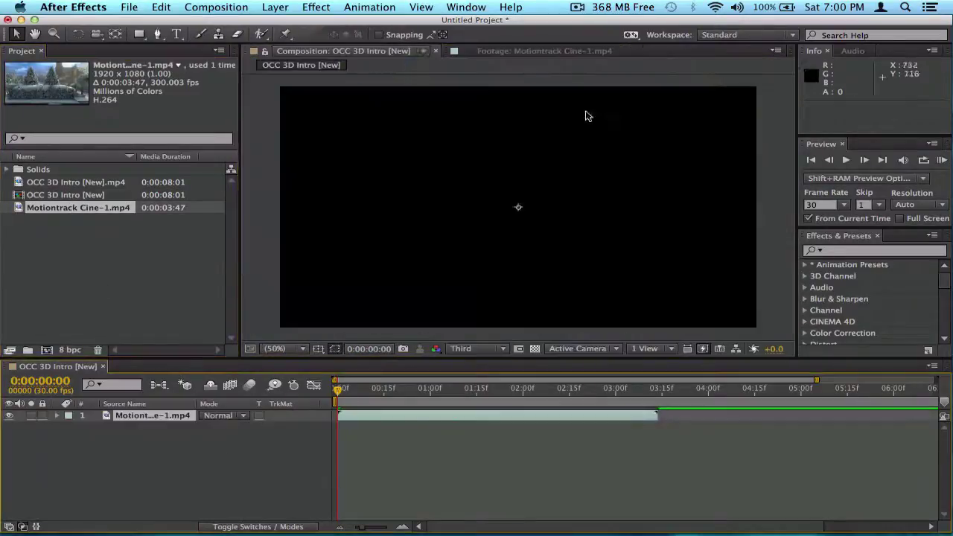
{"action": "left_click", "coordinate": [560, 51]}
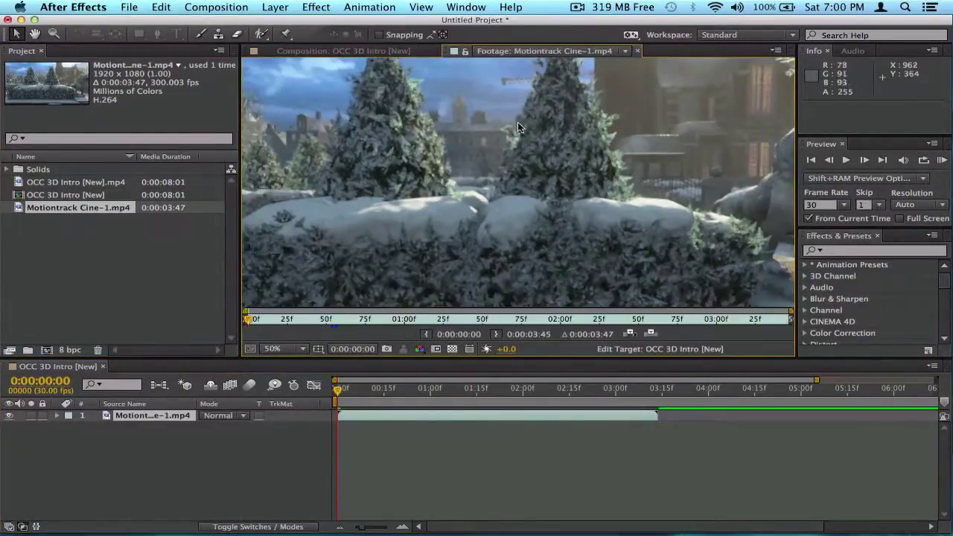
{"action": "left_click", "coordinate": [637, 50]}
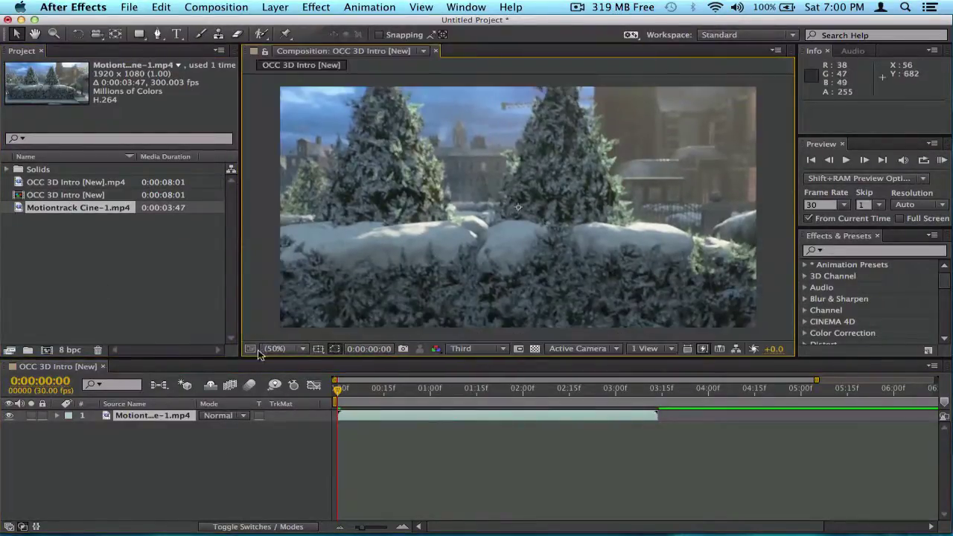
Set the footage layer's Transform Scale to 67%.
{"action": "left_click", "coordinate": [57, 415]}
{"action": "left_click", "coordinate": [70, 426]}
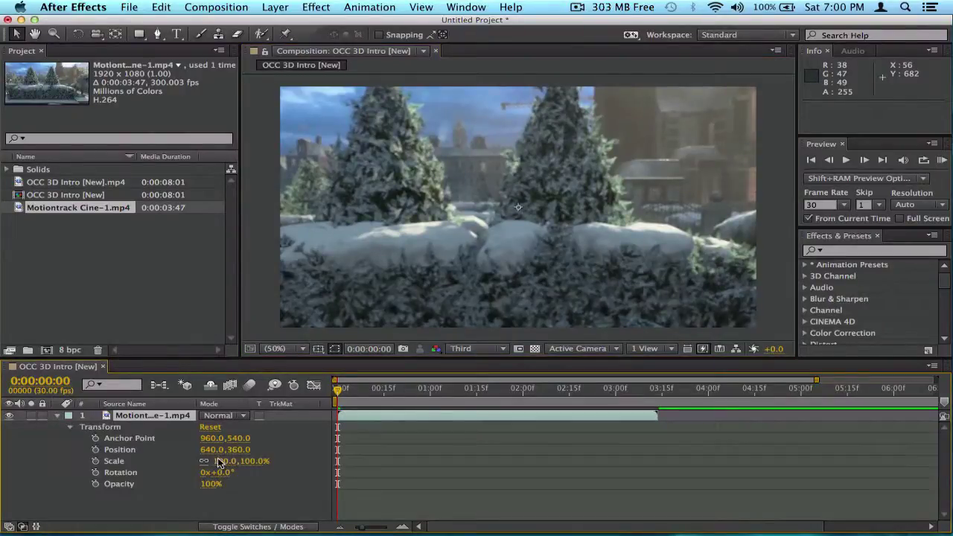
{"action": "left_click", "coordinate": [216, 462]}
{"action": "type", "text": "67"}
{"action": "key", "text": "Return"}
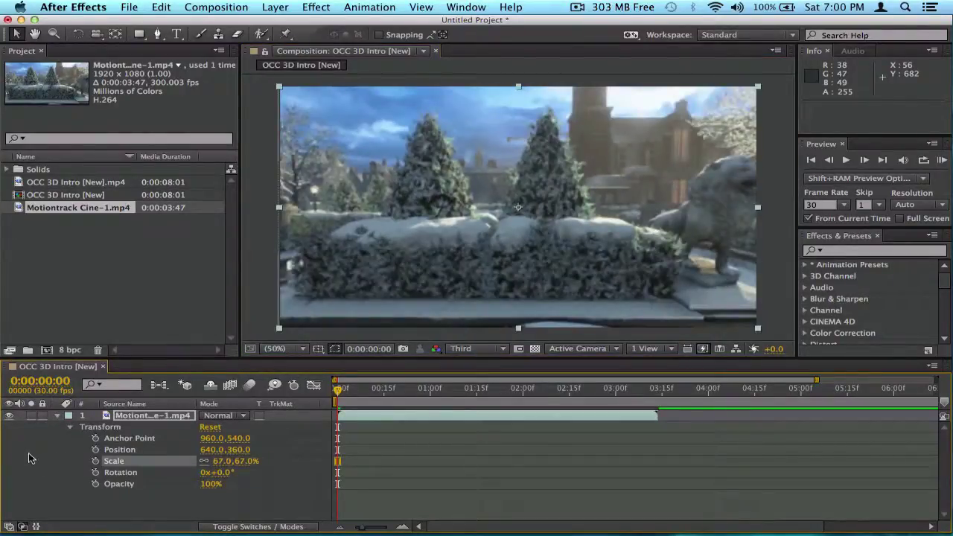
{"action": "left_click", "coordinate": [676, 426]}
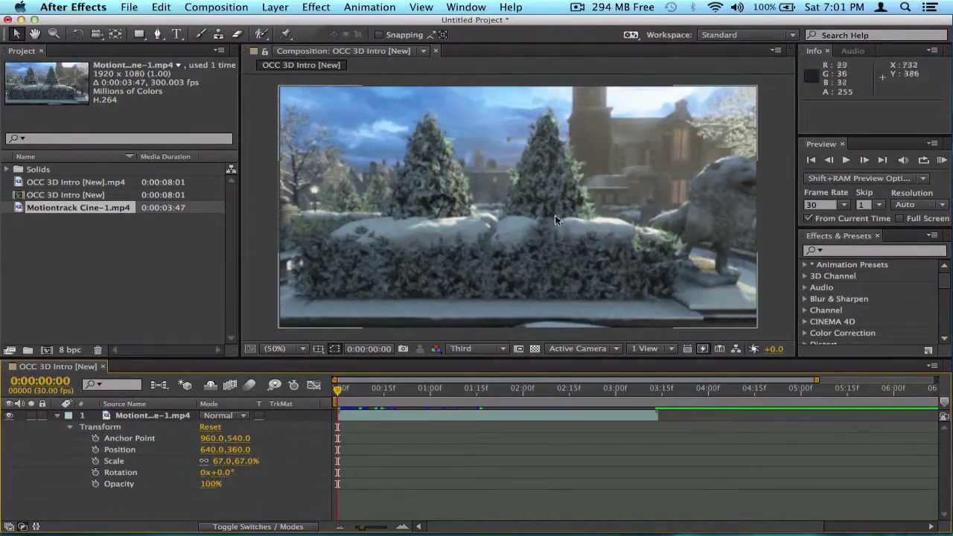
Drag the footage layer left, then set Position X to 640 so it reads 640.0, 362.0.
{"action": "left_click", "coordinate": [173, 449]}
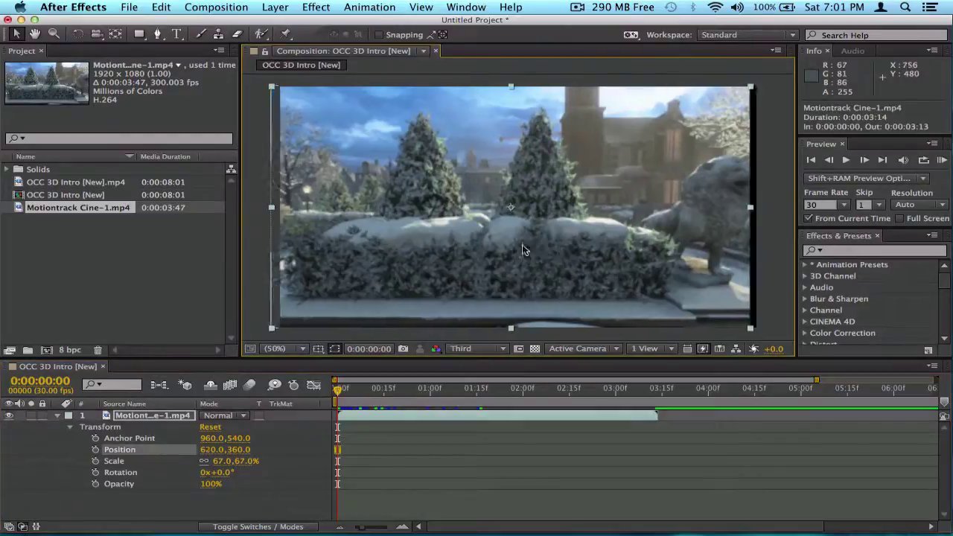
{"action": "left_click_drag", "start_coordinate": [522, 245], "coordinate": [571, 251]}
{"action": "left_click", "coordinate": [214, 449]}
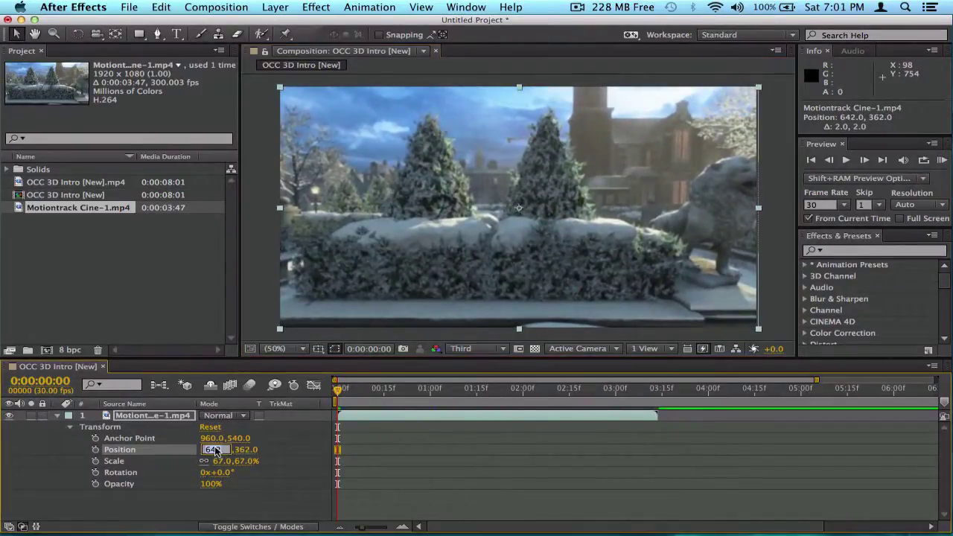
{"action": "type", "text": "640"}
{"action": "key", "text": "Return"}
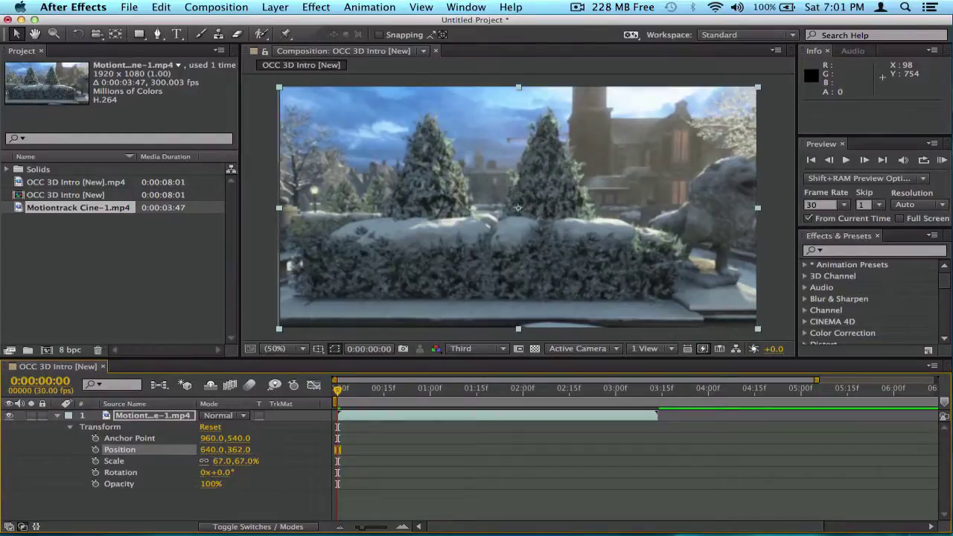
Keyframe Position at 0:00 with the footage dragged fully off-frame left to -644, 360.
{"action": "left_click", "coordinate": [95, 450]}
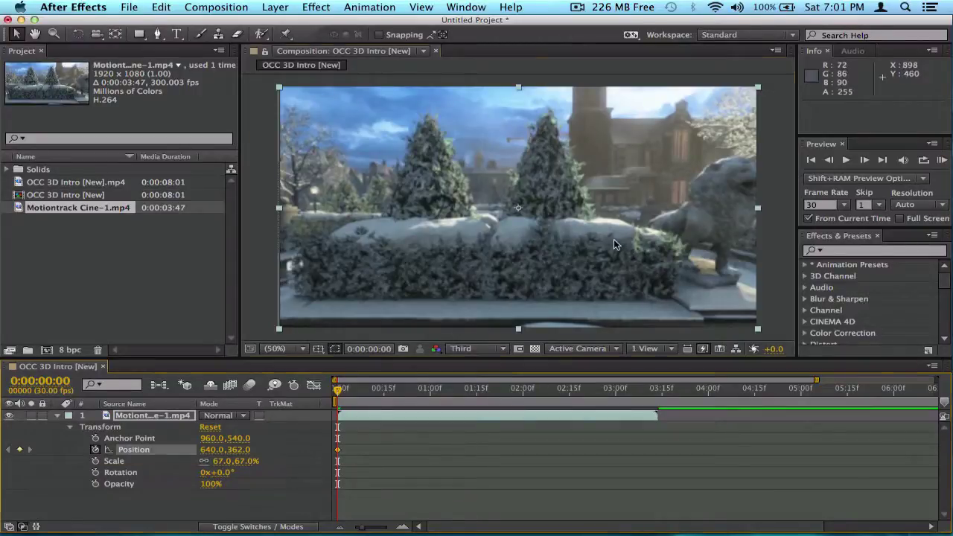
{"action": "left_click_drag", "start_coordinate": [545, 245], "coordinate": [135, 238]}
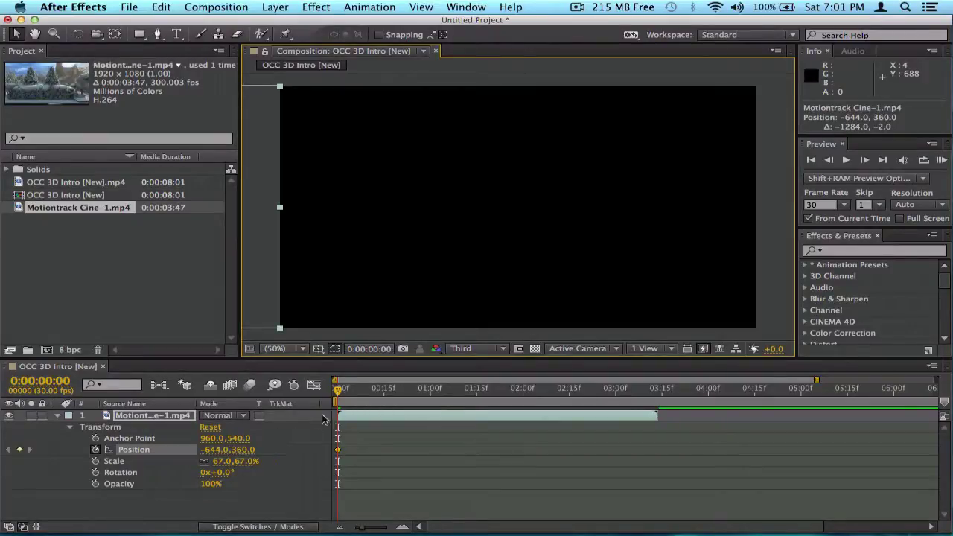
{"action": "left_click_drag", "start_coordinate": [338, 388], "coordinate": [435, 401]}
{"action": "key", "text": "Page_Up"}
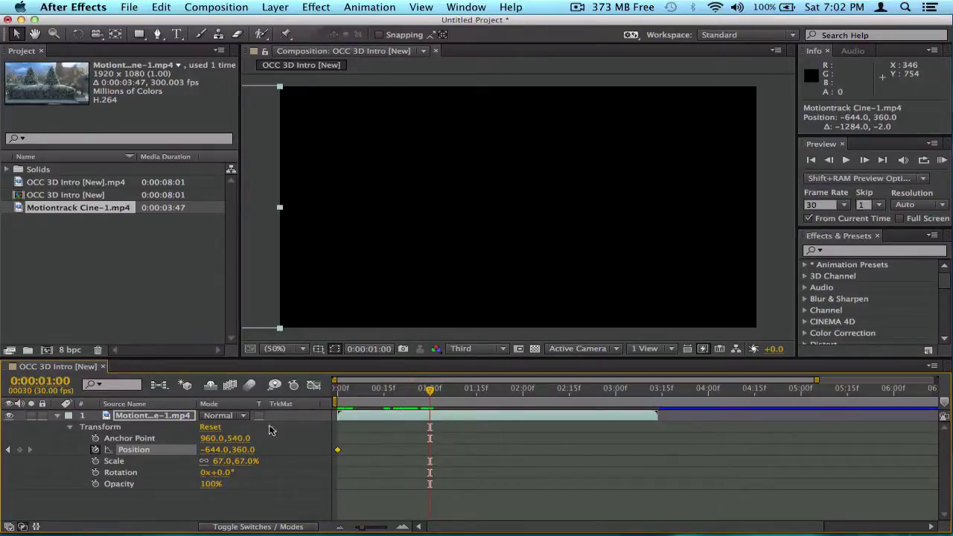
At 0:00:01:00, keyframe Position back to the centred 640, 360, then return to frame 0.
{"action": "left_click", "coordinate": [20, 450]}
{"action": "left_click", "coordinate": [20, 449]}
{"action": "left_click_drag", "start_coordinate": [223, 452], "coordinate": [595, 447]}
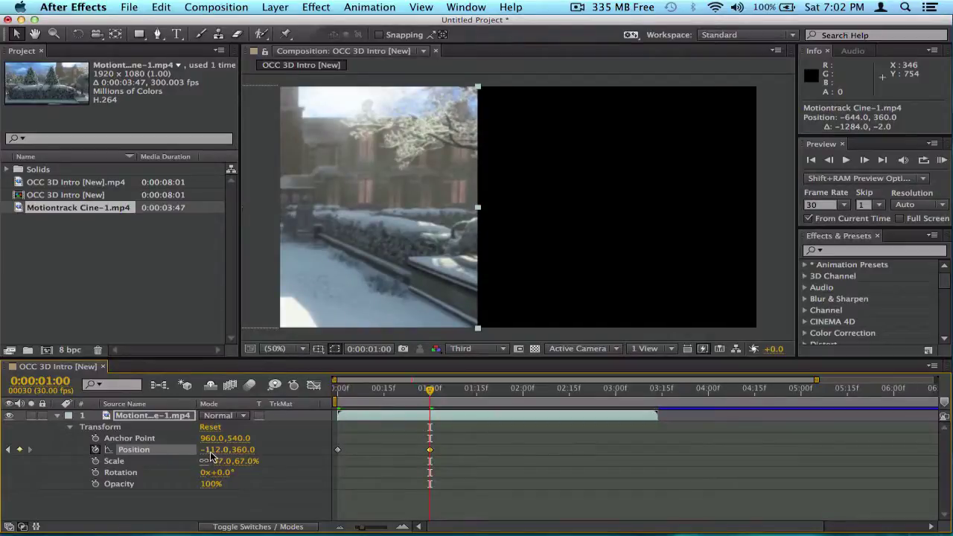
{"action": "left_click_drag", "start_coordinate": [210, 451], "coordinate": [561, 420]}
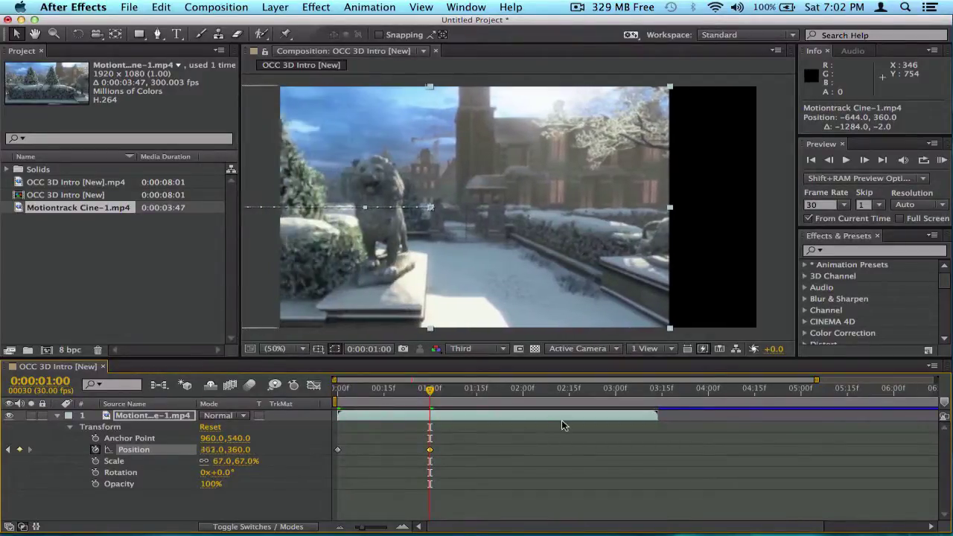
{"action": "left_click", "coordinate": [223, 449]}
{"action": "type", "text": "453"}
{"action": "key", "text": "Return"}
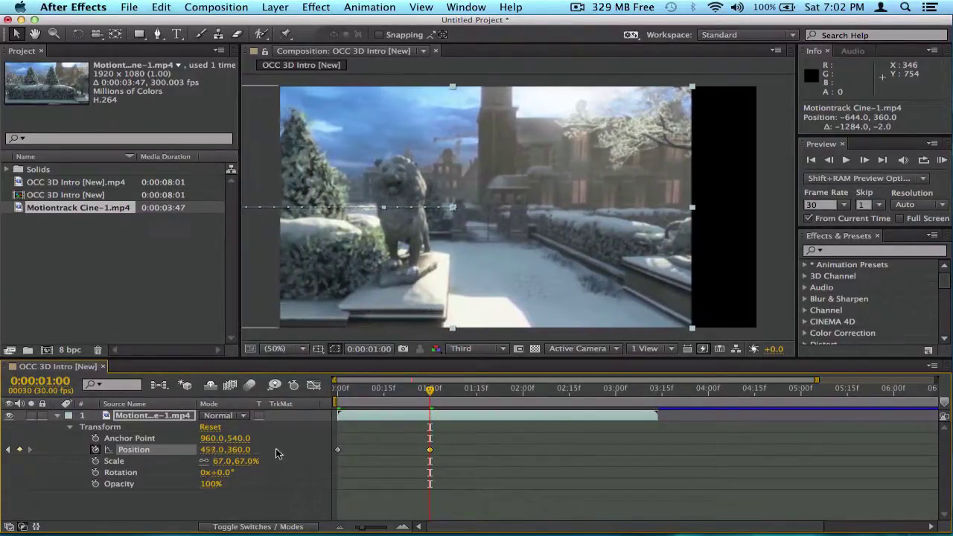
{"action": "left_click_drag", "start_coordinate": [210, 450], "coordinate": [406, 448]}
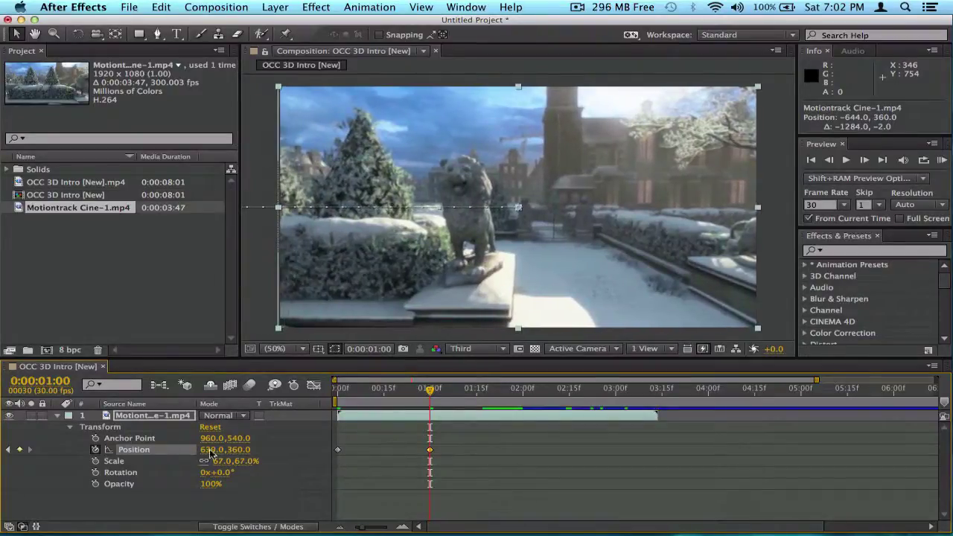
{"action": "left_click", "coordinate": [211, 449]}
{"action": "type", "text": "64"}
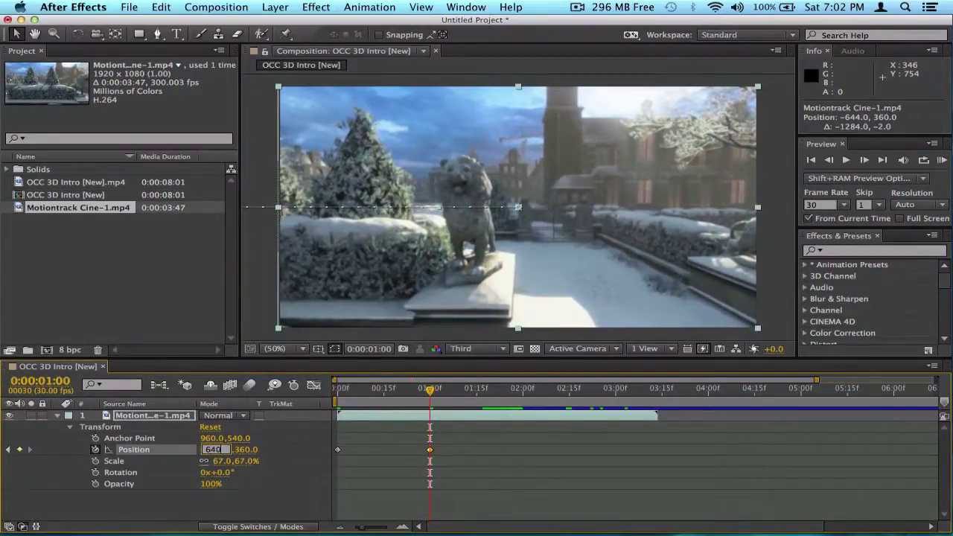
{"action": "key", "text": "Return"}
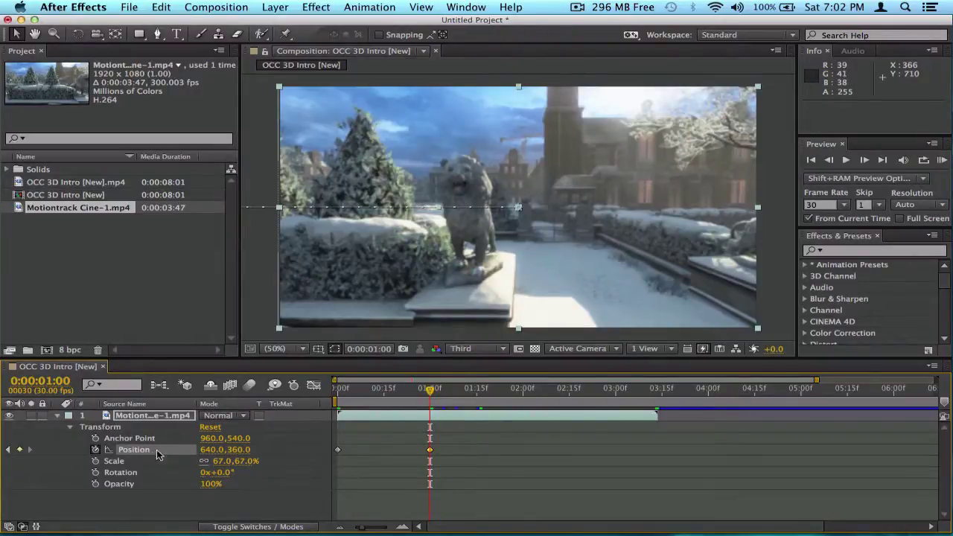
{"action": "key", "text": "Home"}
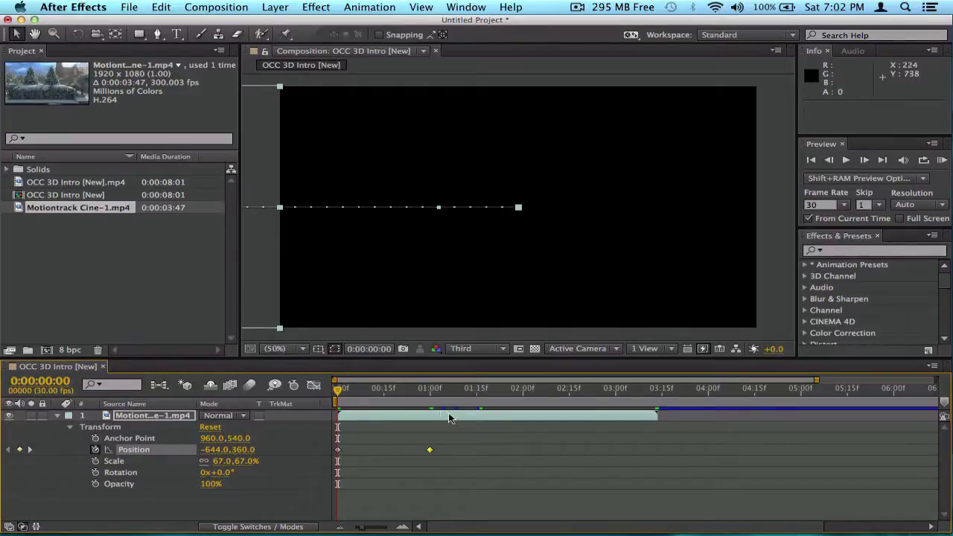
RAM-preview and scrub the slide-in from -644, 360 to centred 640, 360 at one second.
{"action": "left_click", "coordinate": [431, 394]}
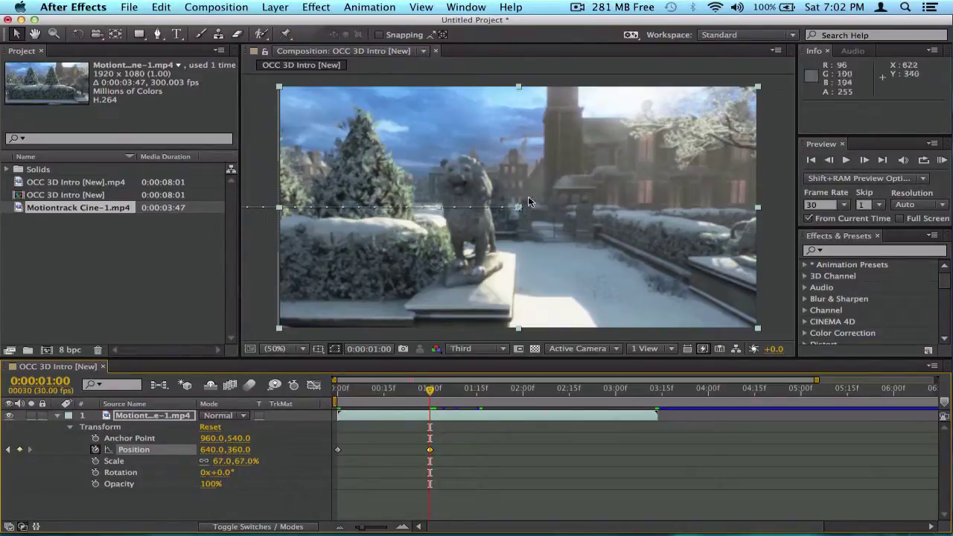
{"action": "left_click_drag", "start_coordinate": [429, 388], "coordinate": [337, 390]}
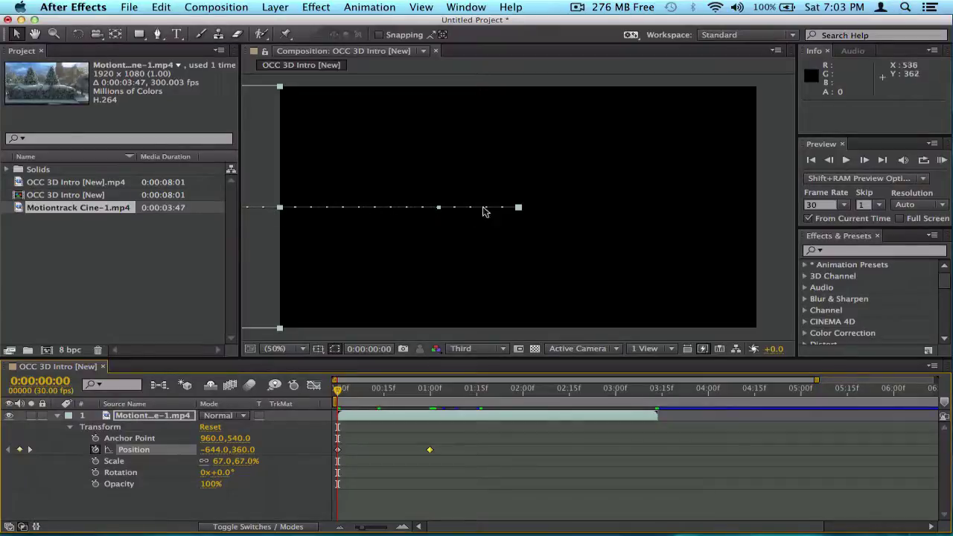
{"action": "left_click", "coordinate": [941, 161]}
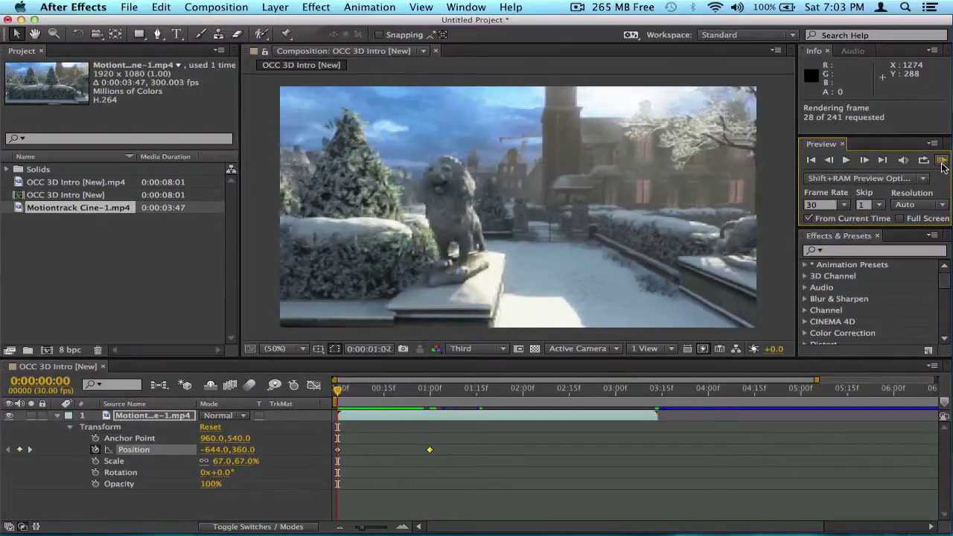
{"action": "left_click", "coordinate": [941, 165]}
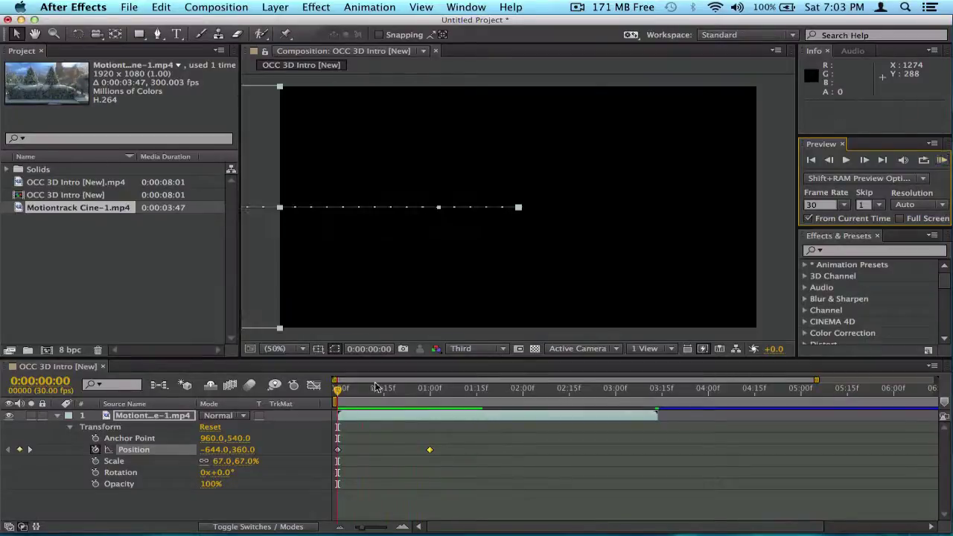
{"action": "left_click_drag", "start_coordinate": [339, 388], "coordinate": [505, 402]}
{"action": "left_click", "coordinate": [452, 397]}
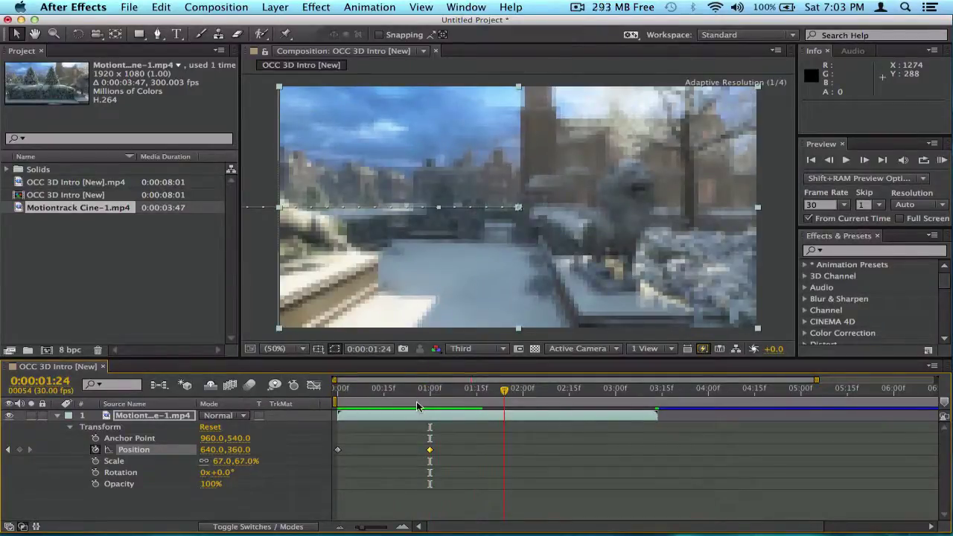
{"action": "left_click_drag", "start_coordinate": [374, 402], "coordinate": [323, 402]}
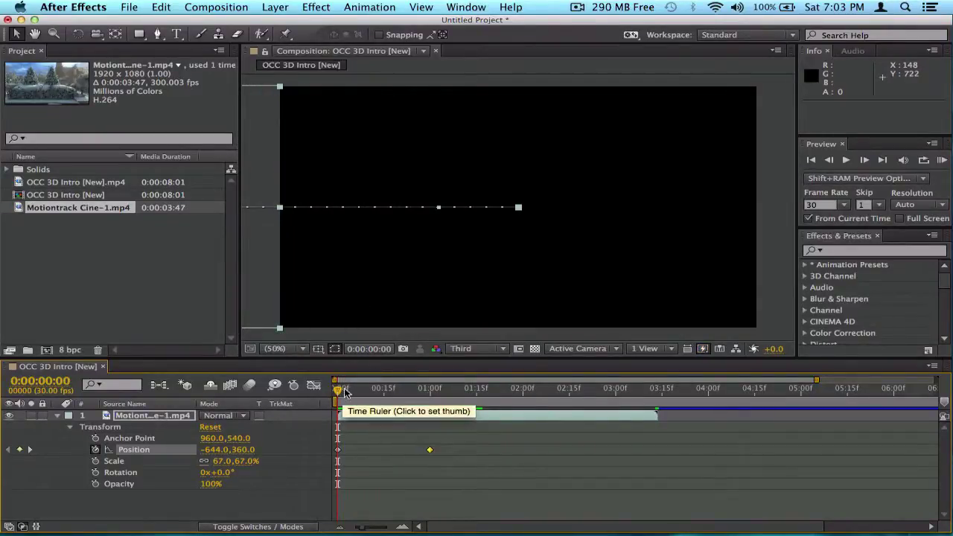
{"action": "left_click_drag", "start_coordinate": [393, 402], "coordinate": [568, 401]}
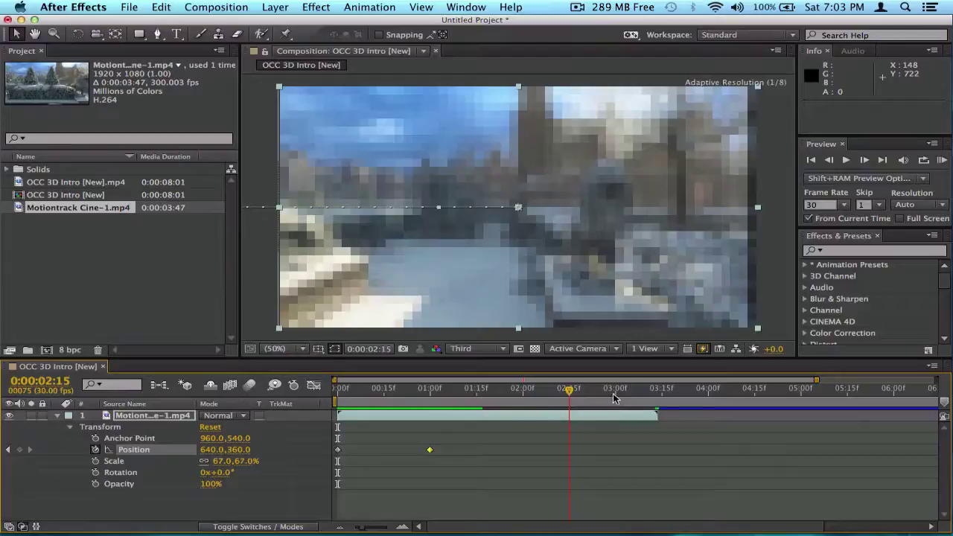
{"action": "left_click", "coordinate": [615, 396]}
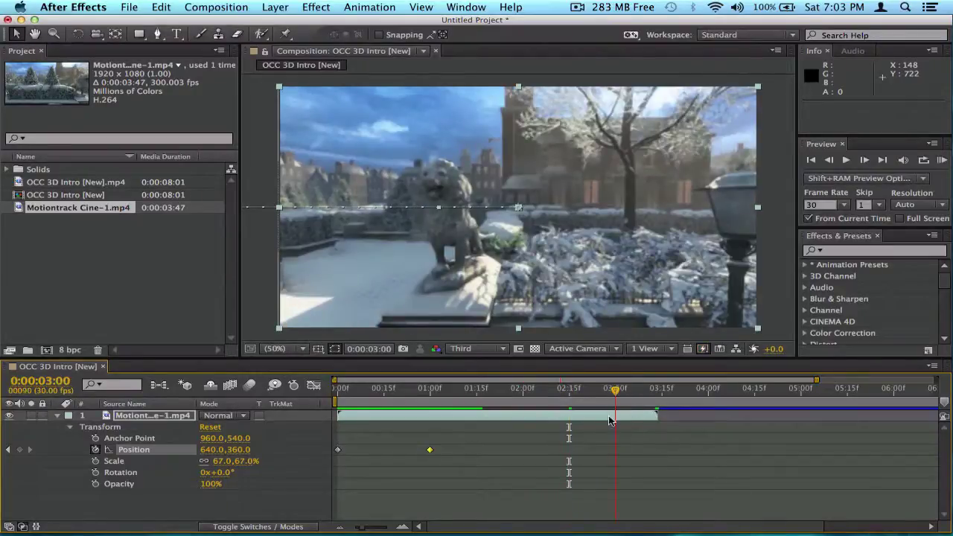
Enable Opacity keyframing at 0:00:03:00 and add Opacity keyframes at 0:00:03:13 and 0:00:01:00.
{"action": "left_click", "coordinate": [95, 484]}
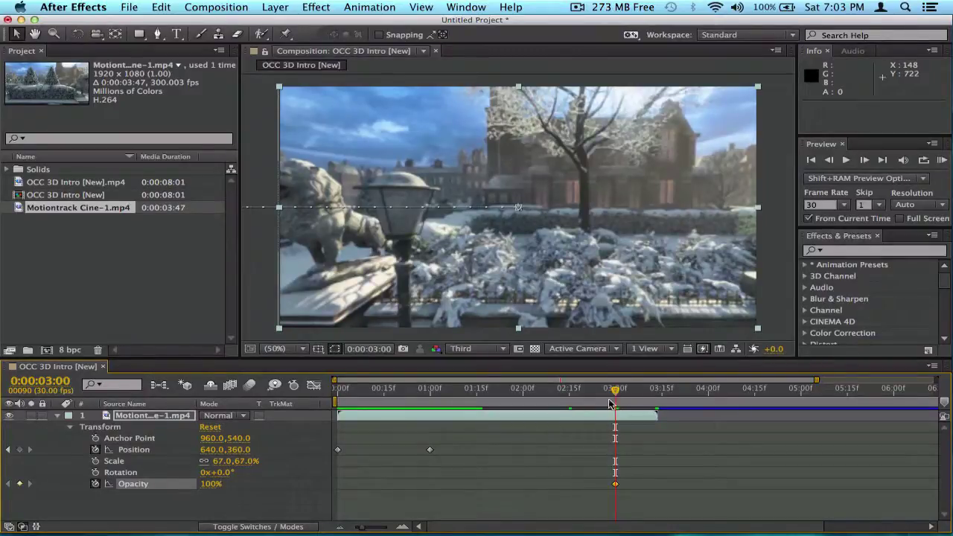
{"action": "left_click_drag", "start_coordinate": [615, 393], "coordinate": [660, 408]}
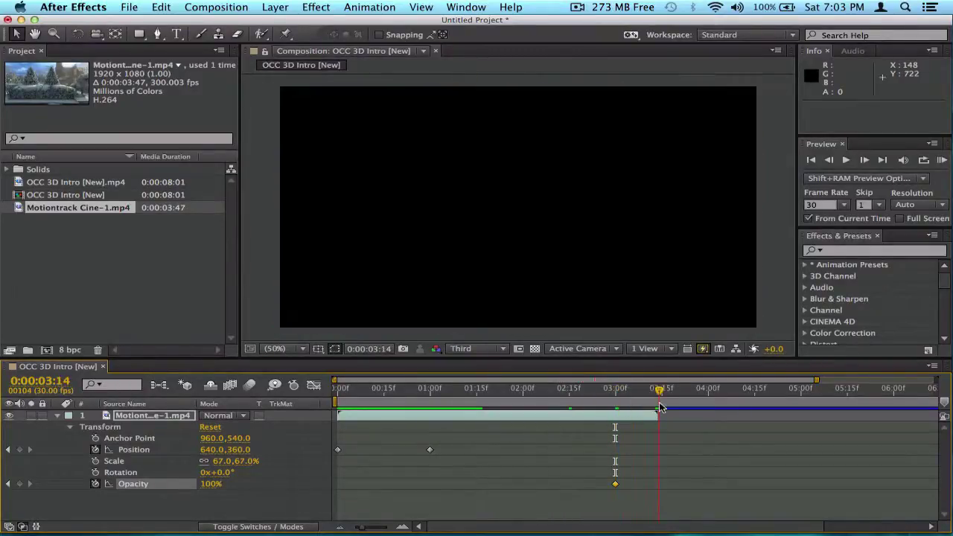
{"action": "left_click", "coordinate": [862, 162]}
{"action": "left_click", "coordinate": [829, 160]}
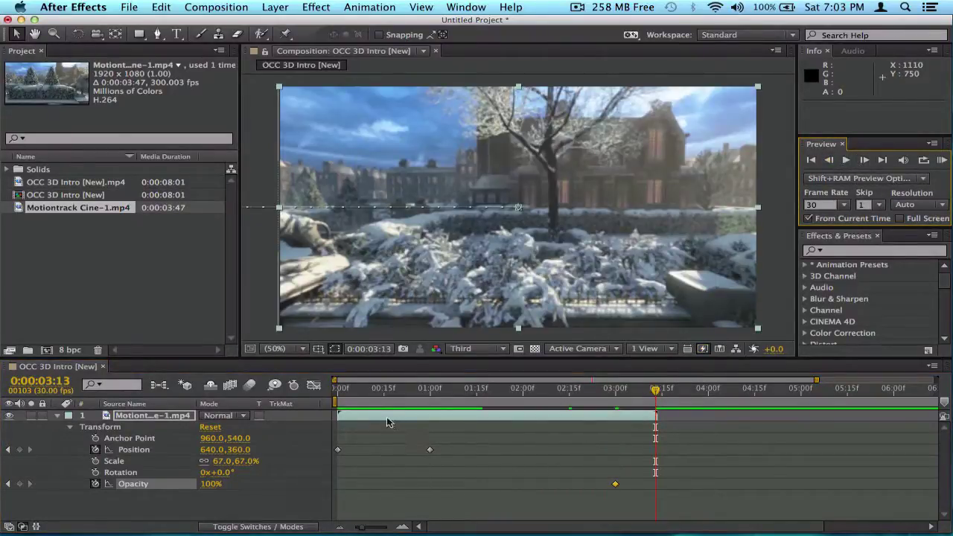
{"action": "left_click", "coordinate": [20, 484]}
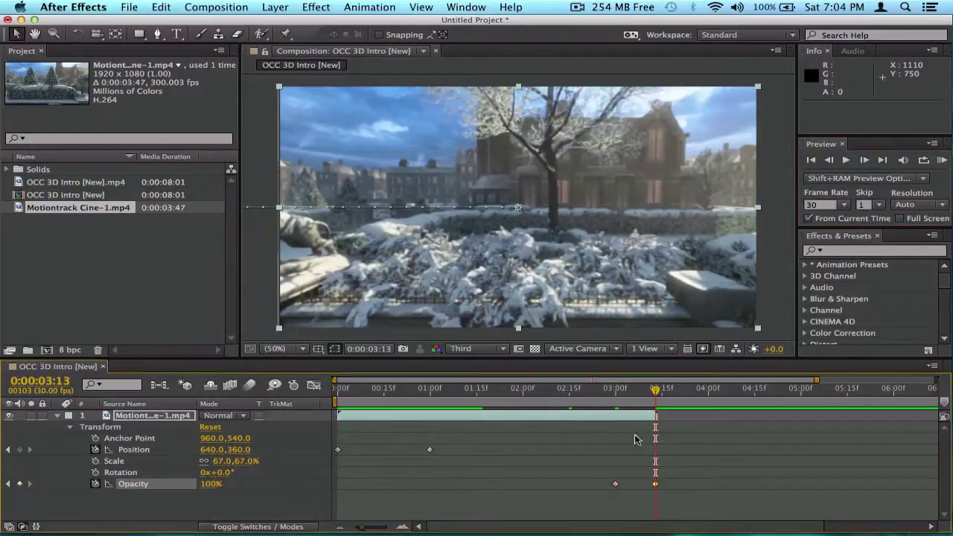
{"action": "left_click_drag", "start_coordinate": [352, 388], "coordinate": [322, 403]}
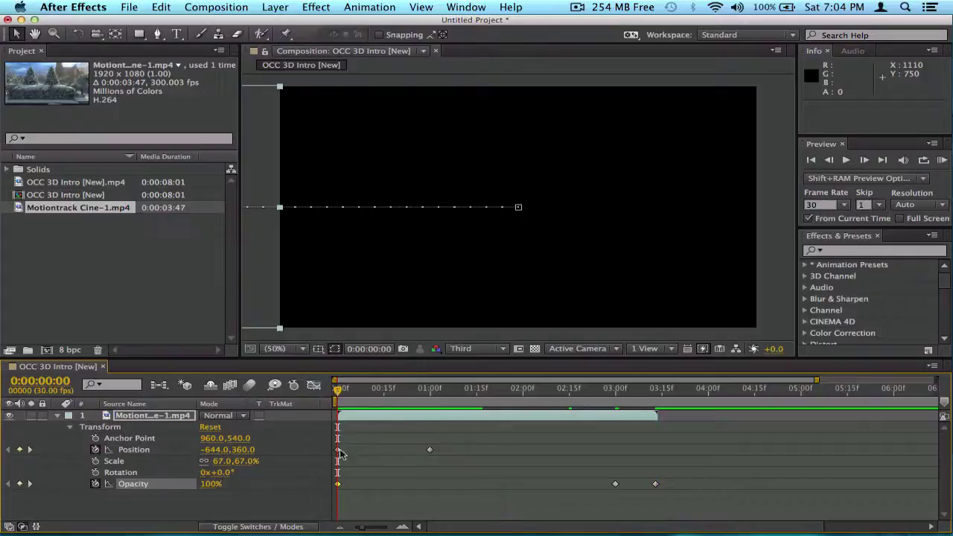
{"action": "left_click_drag", "start_coordinate": [347, 408], "coordinate": [429, 415]}
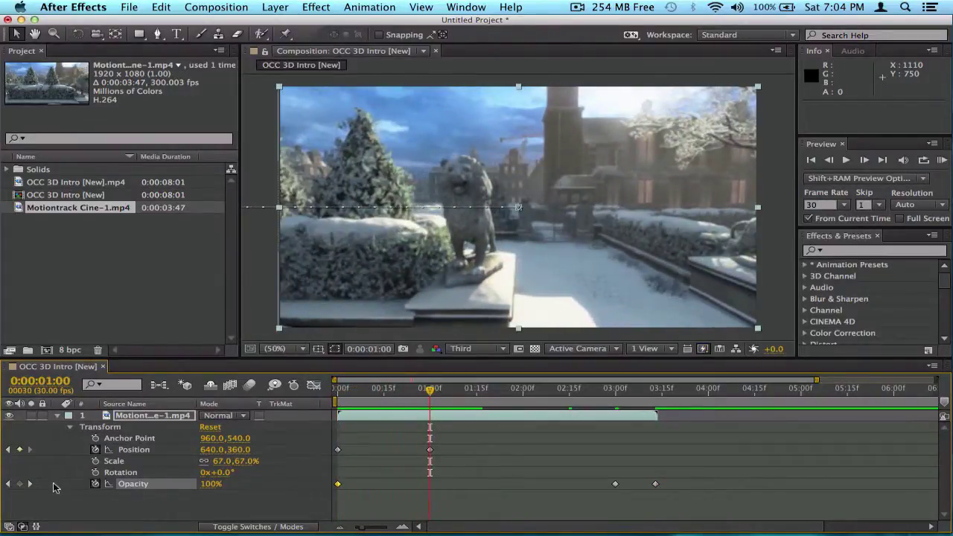
{"action": "left_click", "coordinate": [20, 484]}
Set Opacity to 0% at frame 0.
{"action": "left_click_drag", "start_coordinate": [725, 498], "coordinate": [342, 478]}
{"action": "left_click", "coordinate": [8, 484]}
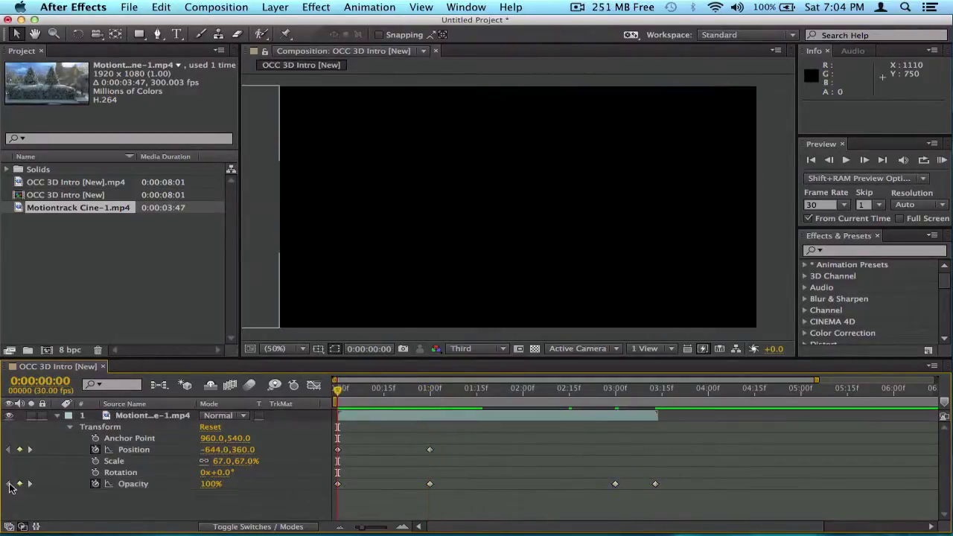
{"action": "left_click", "coordinate": [212, 485]}
{"action": "type", "text": "0"}
{"action": "key", "text": "Return"}
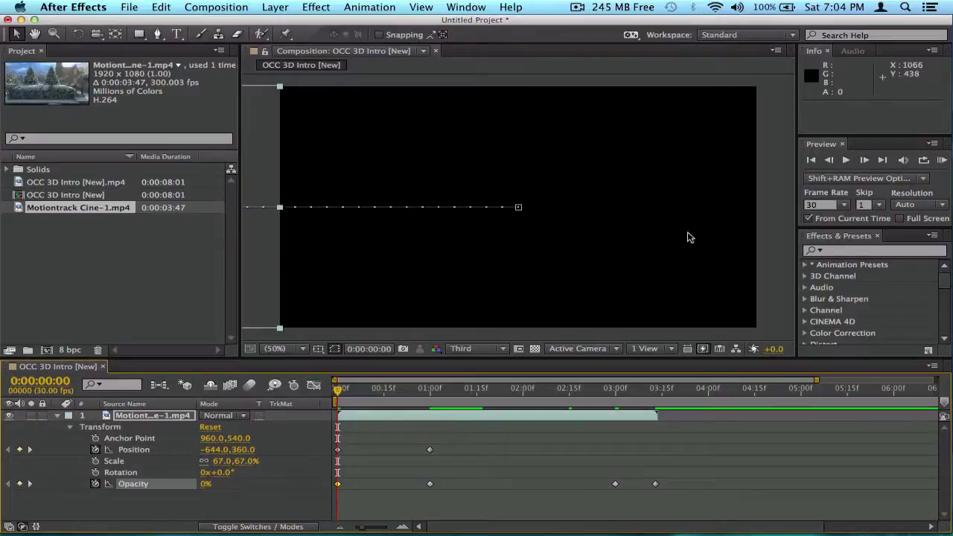
Check the fade at a few times, then set Opacity to 0% at 0:00:03:13.
{"action": "left_click", "coordinate": [445, 401]}
{"action": "left_click", "coordinate": [517, 394]}
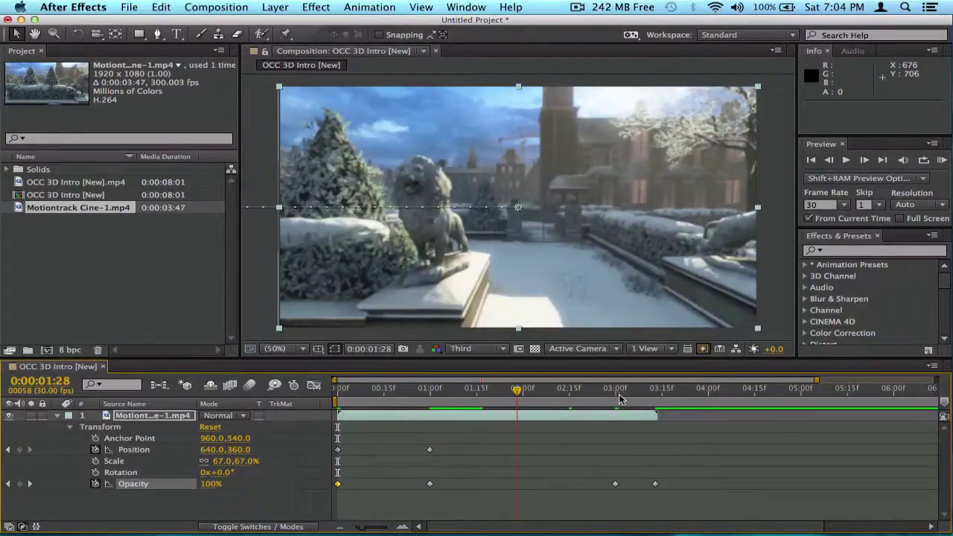
{"action": "left_click", "coordinate": [618, 396]}
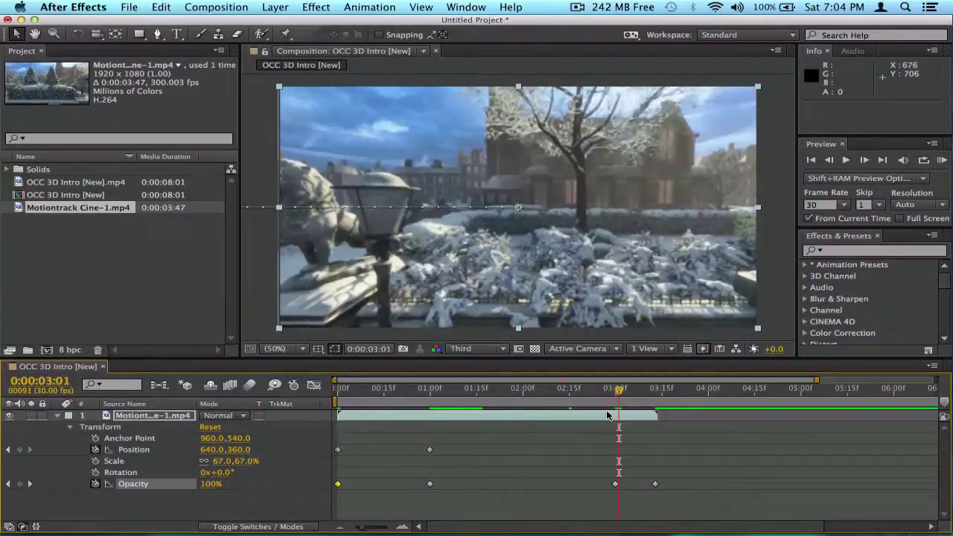
{"action": "left_click", "coordinate": [655, 396]}
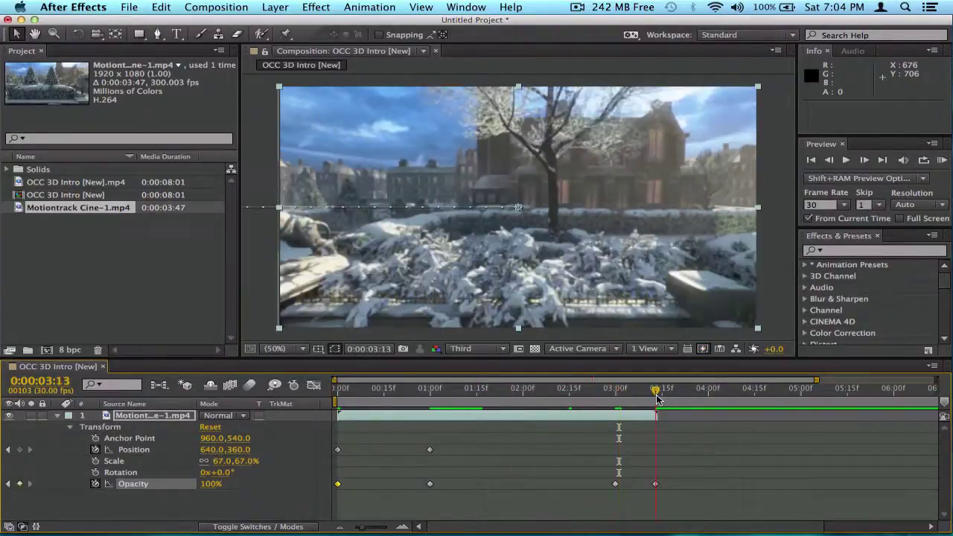
{"action": "left_click", "coordinate": [210, 483]}
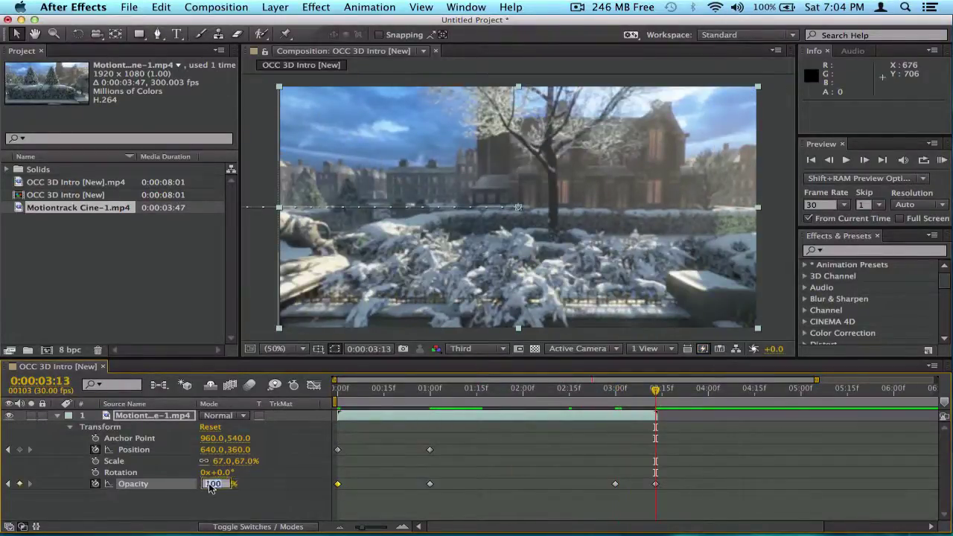
{"action": "type", "text": "0"}
{"action": "key", "text": "Return"}
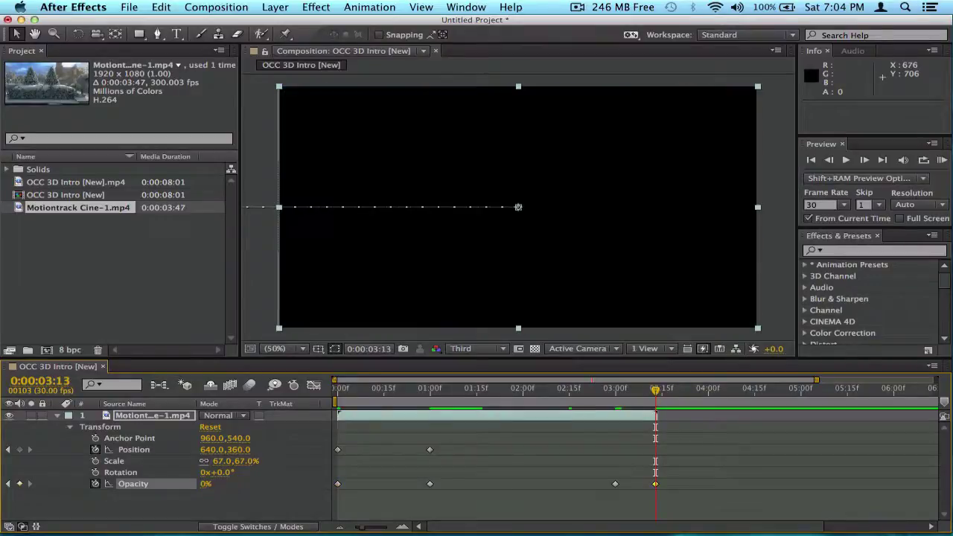
Step back and forth between the Opacity keyframes to review the fade, ending at 0:00:02:29.
{"action": "left_click", "coordinate": [8, 483]}
{"action": "left_click", "coordinate": [9, 484]}
{"action": "left_click", "coordinate": [8, 484]}
{"action": "left_click", "coordinate": [30, 484]}
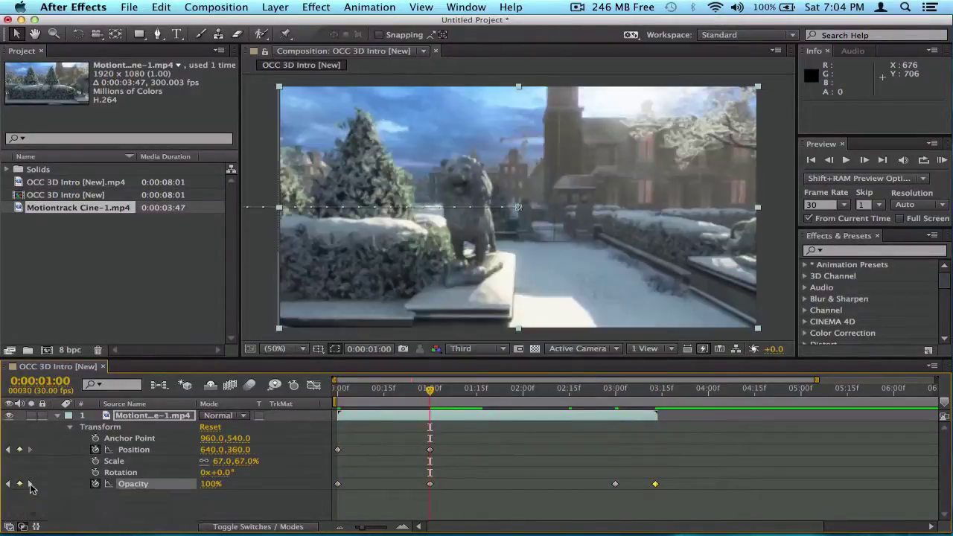
{"action": "left_click", "coordinate": [30, 484]}
{"action": "left_click", "coordinate": [30, 484]}
{"action": "left_click", "coordinate": [8, 483]}
{"action": "left_click", "coordinate": [8, 484]}
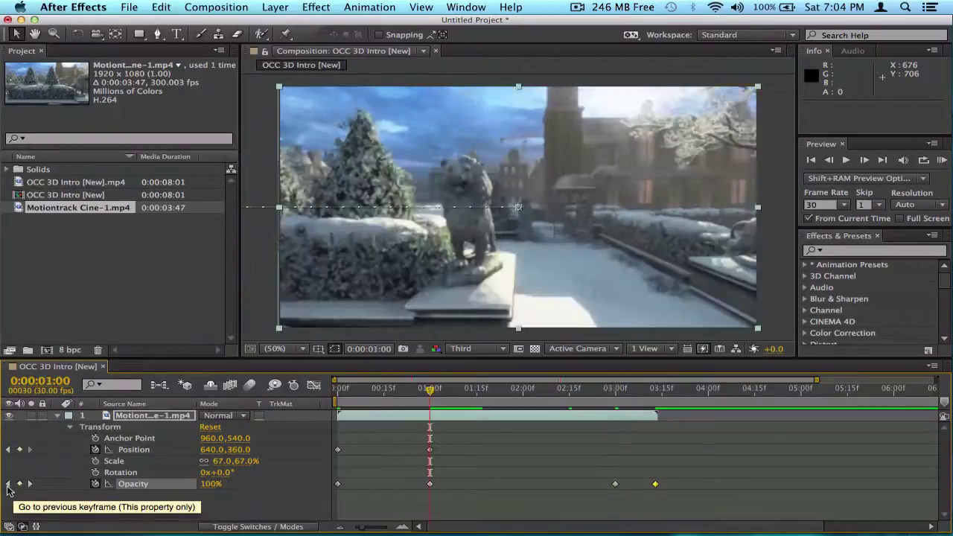
{"action": "left_click", "coordinate": [9, 483]}
{"action": "left_click", "coordinate": [30, 484]}
{"action": "left_click", "coordinate": [29, 484]}
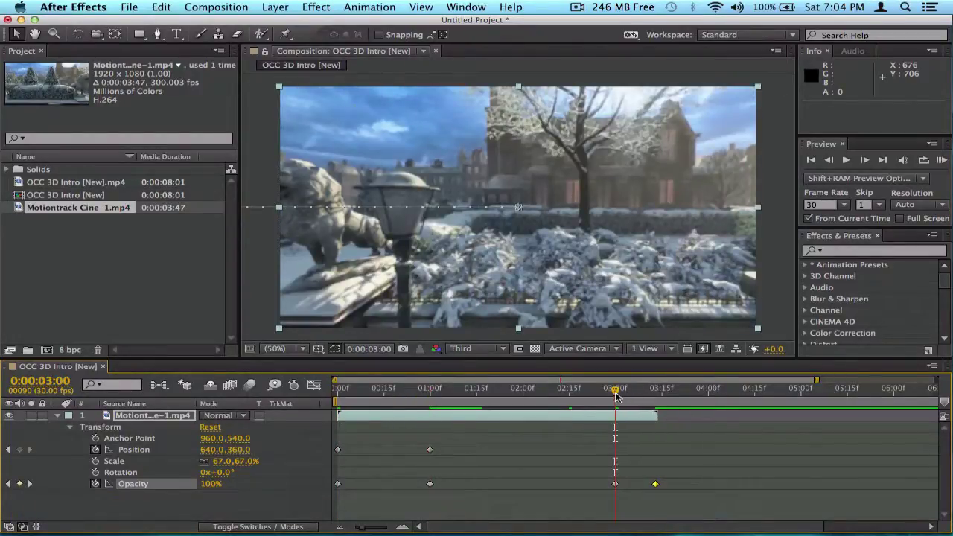
{"action": "left_click_drag", "start_coordinate": [613, 395], "coordinate": [610, 396]}
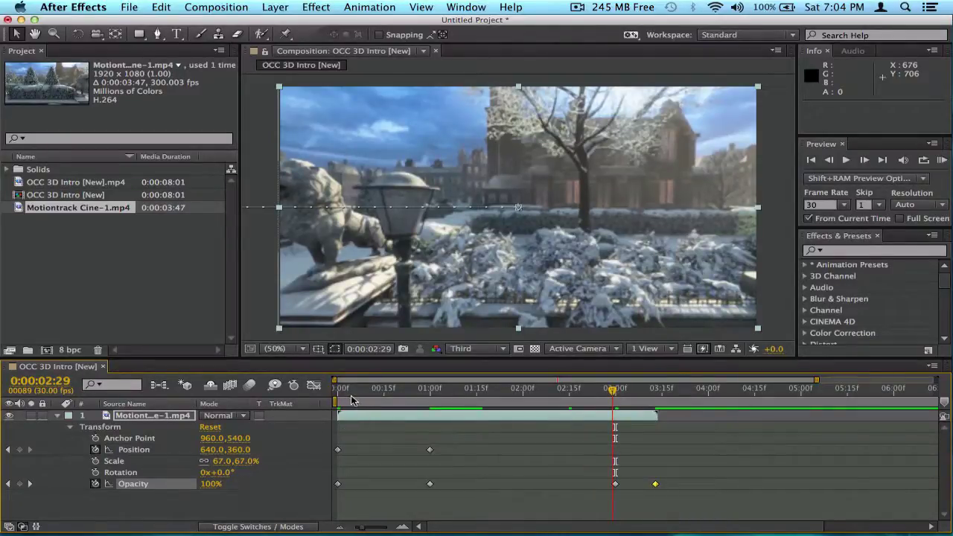
{"action": "key", "text": "Home"}
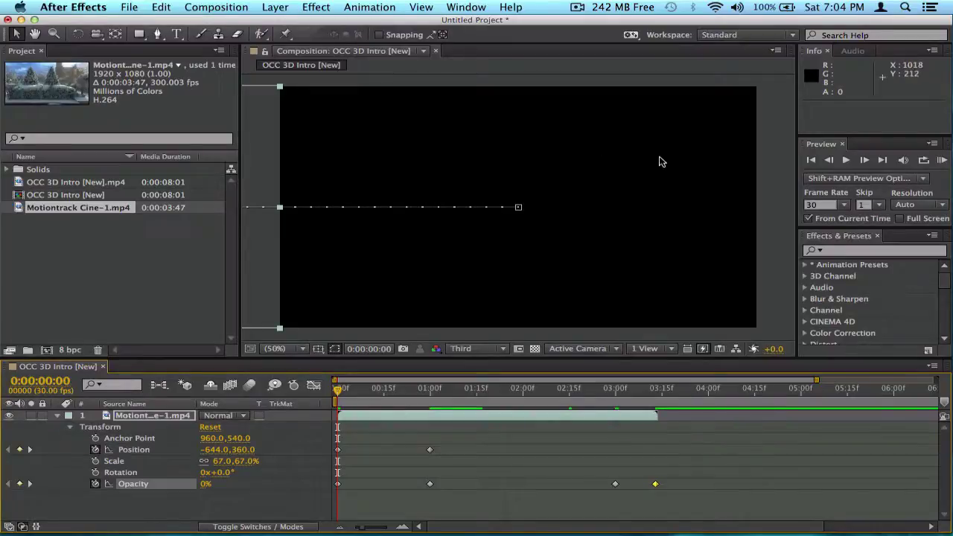
{"action": "left_click", "coordinate": [941, 161]}
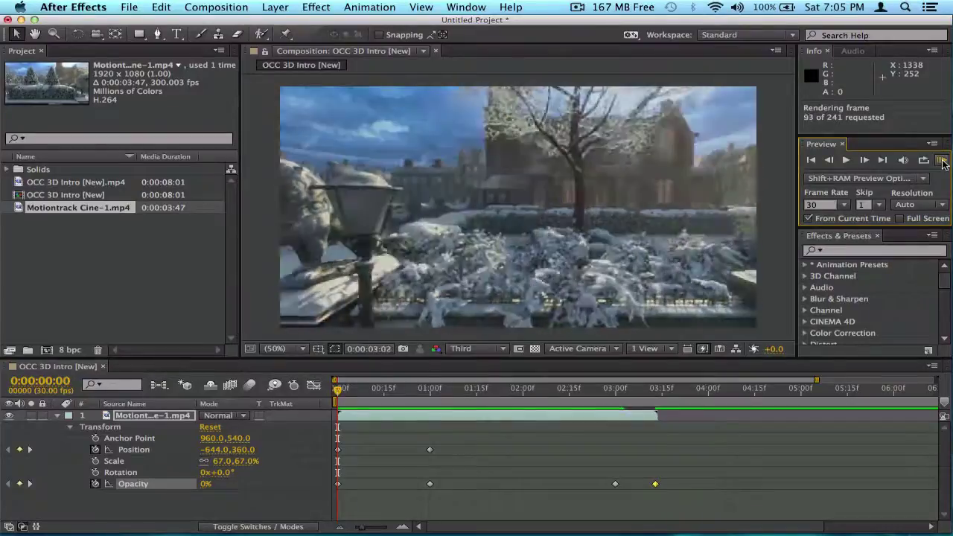
{"action": "left_click", "coordinate": [942, 162]}
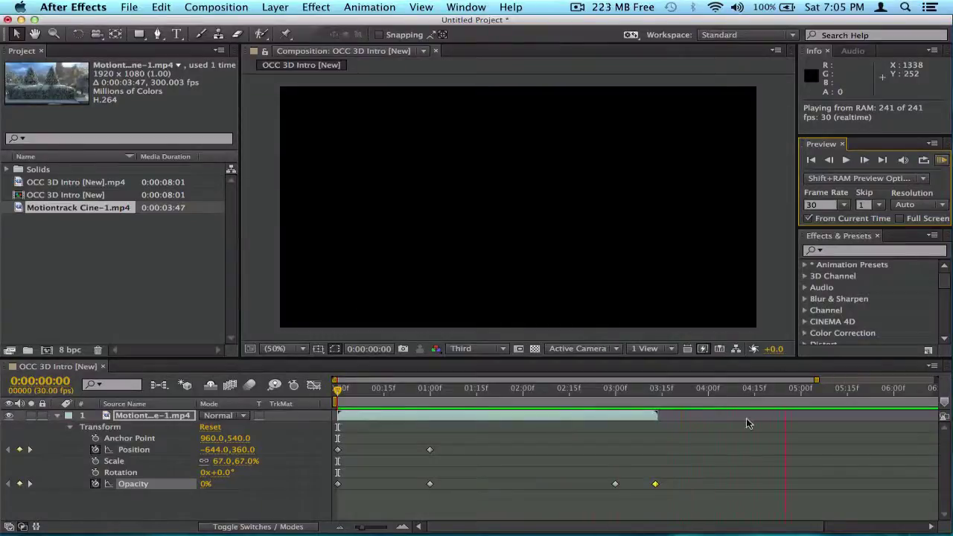
{"action": "left_click", "coordinate": [702, 455]}
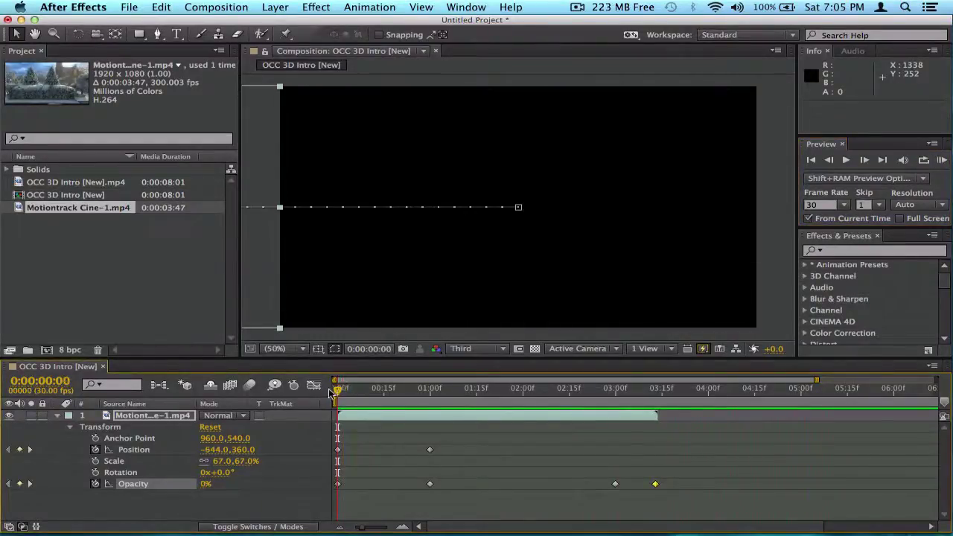
Scrub the fade-in, inspect the first Position keyframe's options, and park at exactly 0:00:01:00.
{"action": "mouse_move", "coordinate": [335, 389]}
{"action": "left_mouse_down"}
{"action": "mouse_move", "coordinate": [428, 392]}
{"action": "mouse_move", "coordinate": [337, 392]}
{"action": "mouse_move", "coordinate": [376, 393]}
{"action": "mouse_move", "coordinate": [323, 404]}
{"action": "left_mouse_up"}
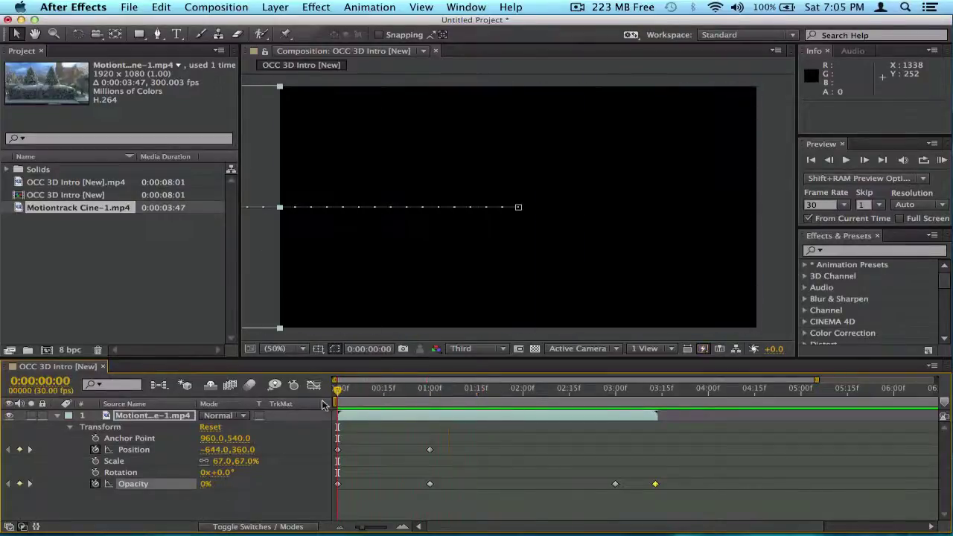
{"action": "right_click", "coordinate": [365, 466]}
{"action": "left_click", "coordinate": [348, 461]}
{"action": "right_click", "coordinate": [338, 451]}
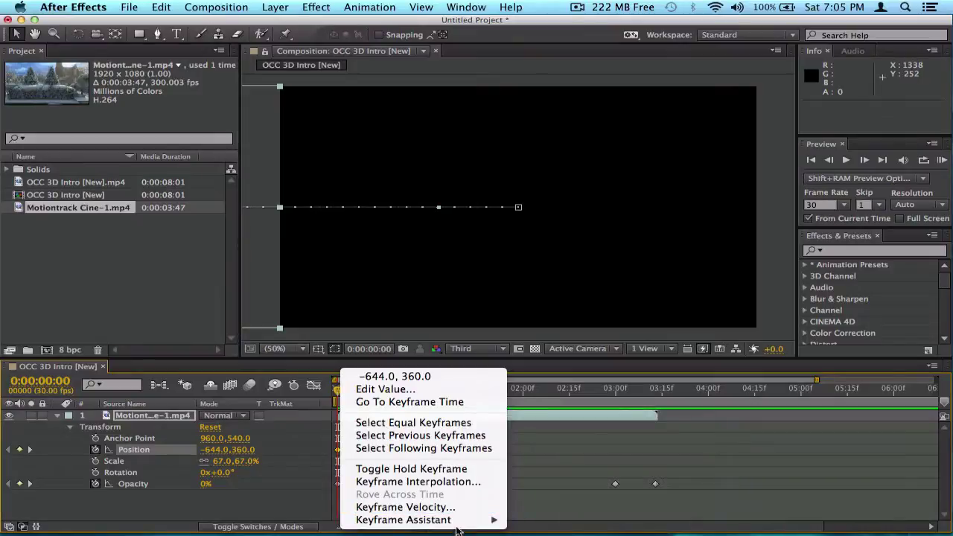
{"action": "mouse_move", "coordinate": [460, 520]}
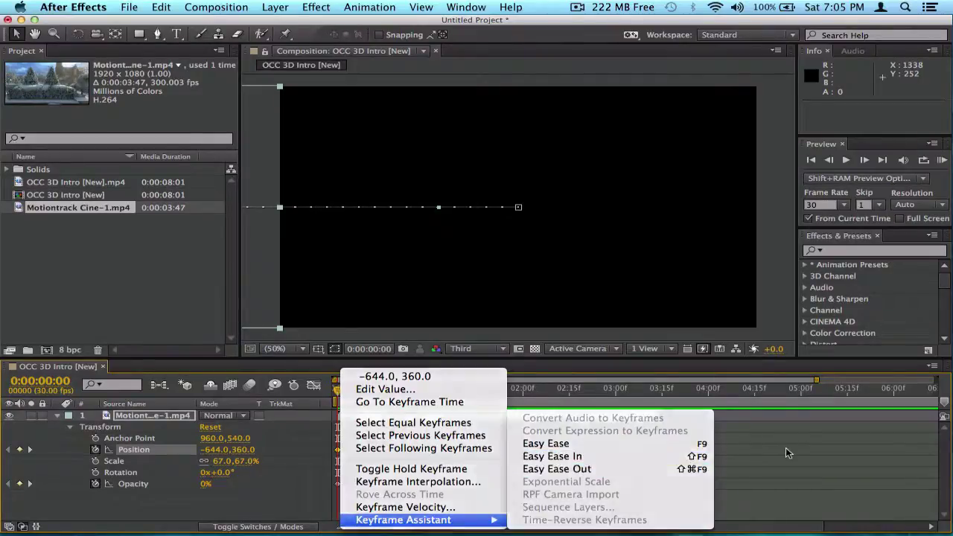
{"action": "left_click", "coordinate": [787, 453]}
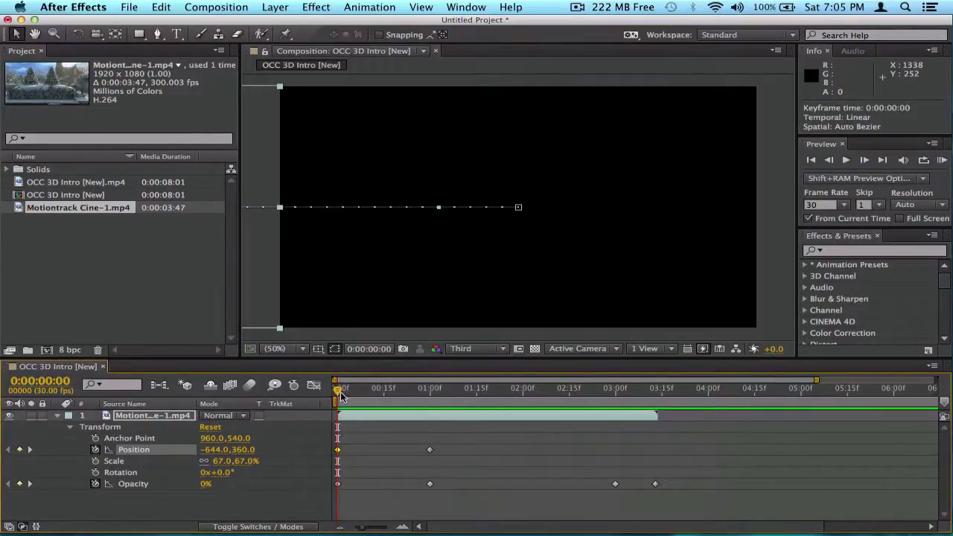
{"action": "left_click_drag", "start_coordinate": [336, 394], "coordinate": [426, 396]}
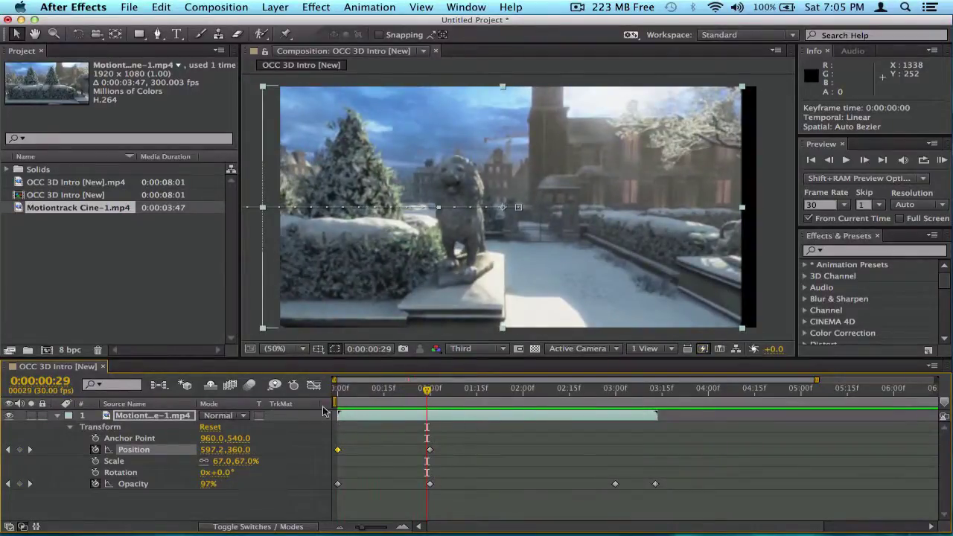
{"action": "left_click", "coordinate": [430, 393]}
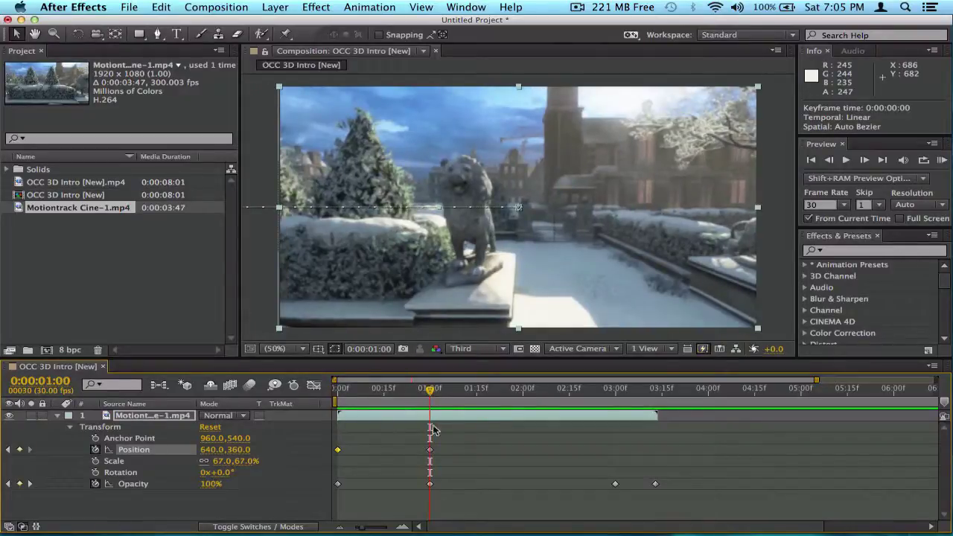
{"action": "left_click_drag", "start_coordinate": [427, 398], "coordinate": [430, 400]}
{"action": "left_click", "coordinate": [455, 445]}
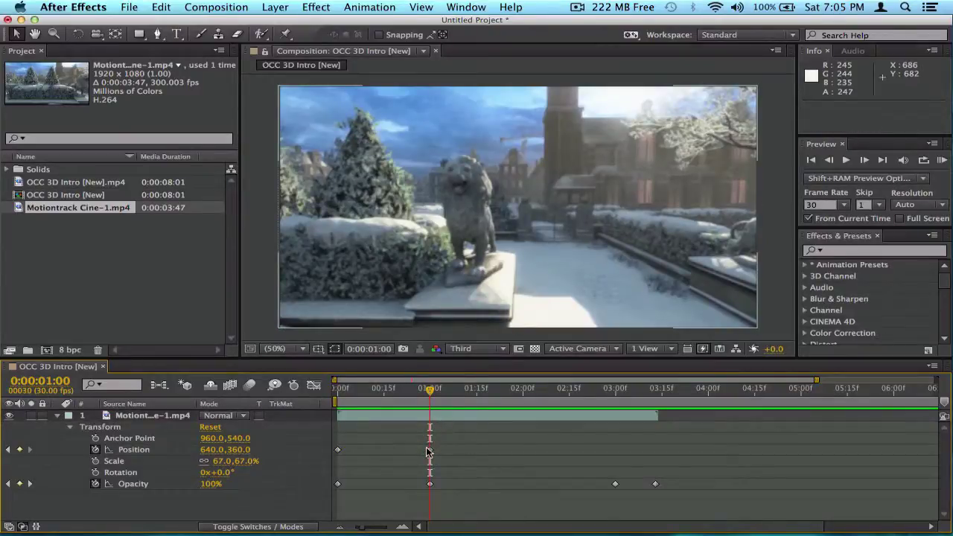
Apply Keyframe Assistant > Easy Ease In to the Position keyframe at 0:00:01:00.
{"action": "right_click", "coordinate": [427, 450]}
{"action": "key", "text": "Escape"}
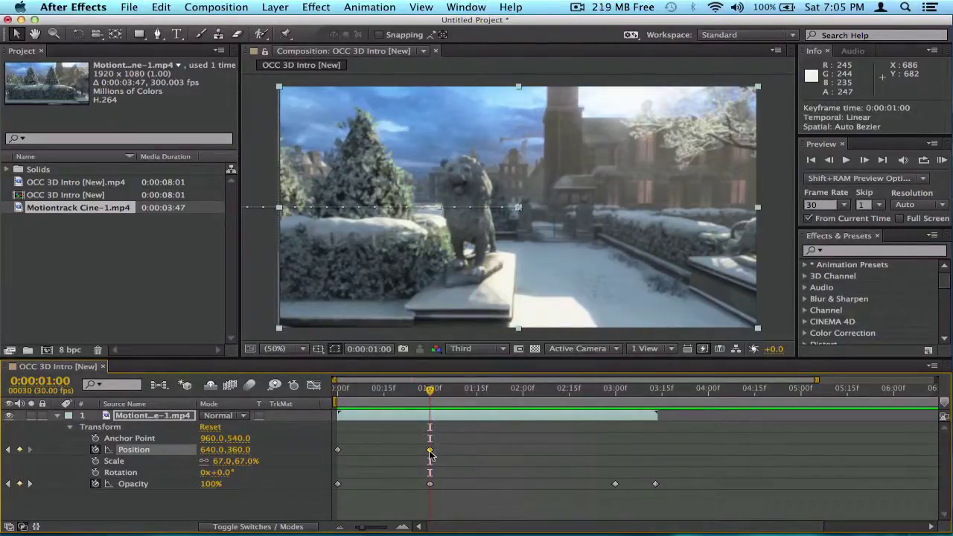
{"action": "right_click", "coordinate": [430, 452]}
{"action": "mouse_move", "coordinate": [500, 521]}
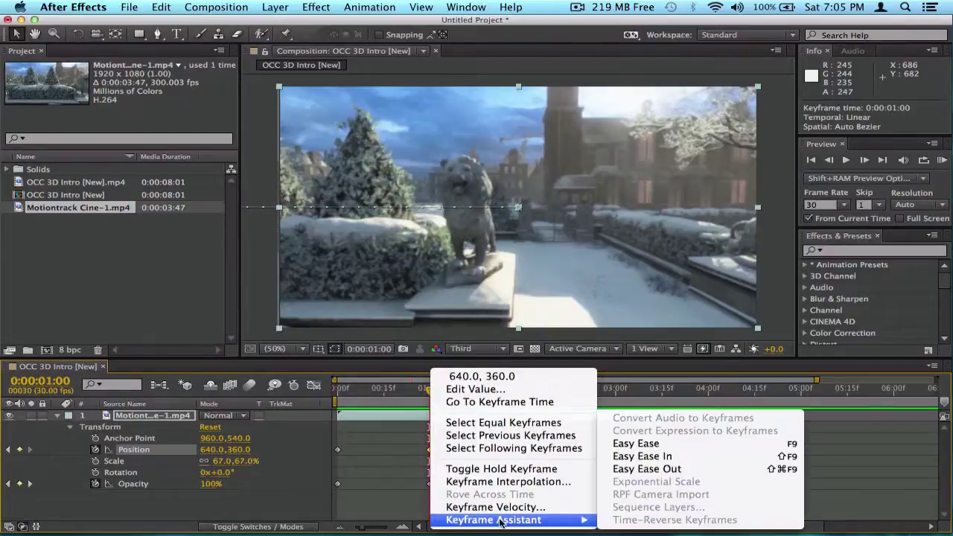
{"action": "left_click", "coordinate": [641, 456]}
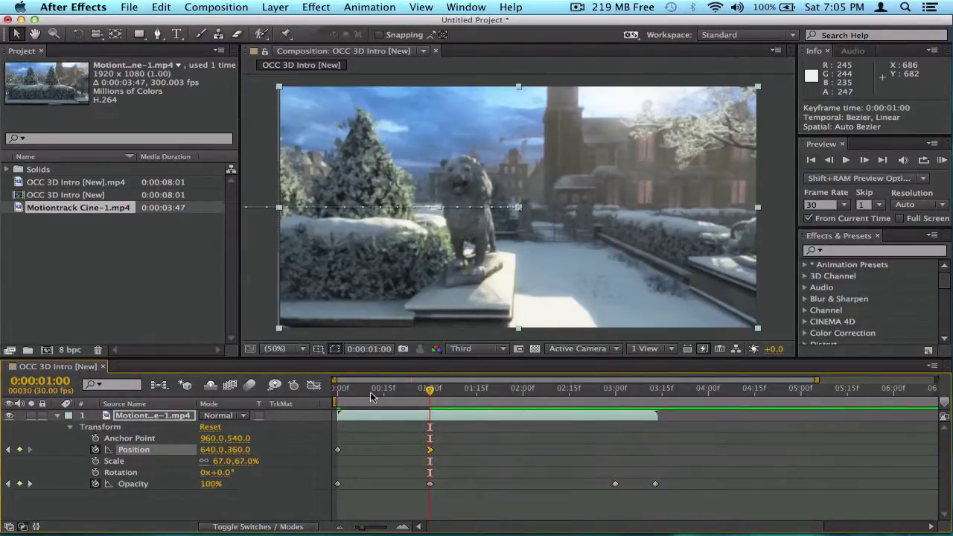
{"action": "left_click_drag", "start_coordinate": [371, 397], "coordinate": [336, 396]}
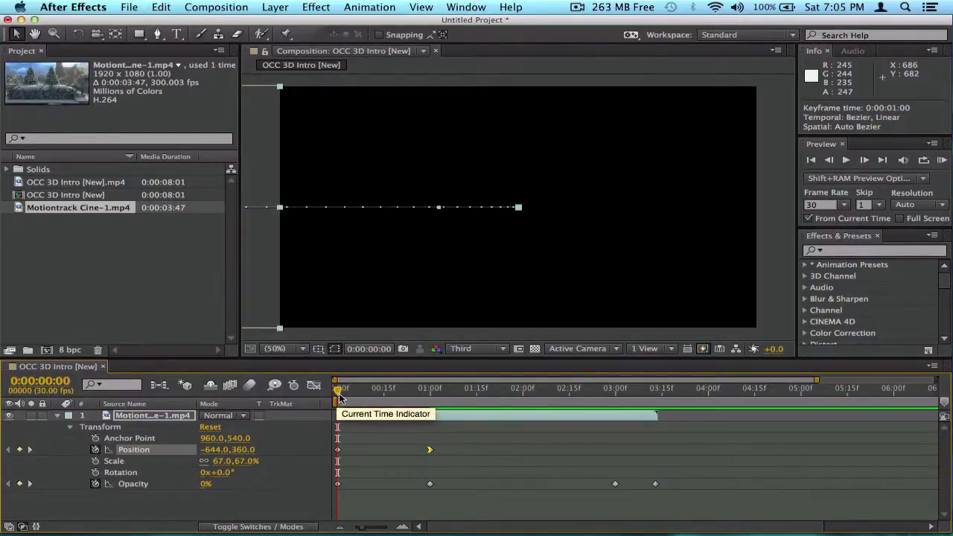
{"action": "left_click_drag", "start_coordinate": [336, 396], "coordinate": [429, 396]}
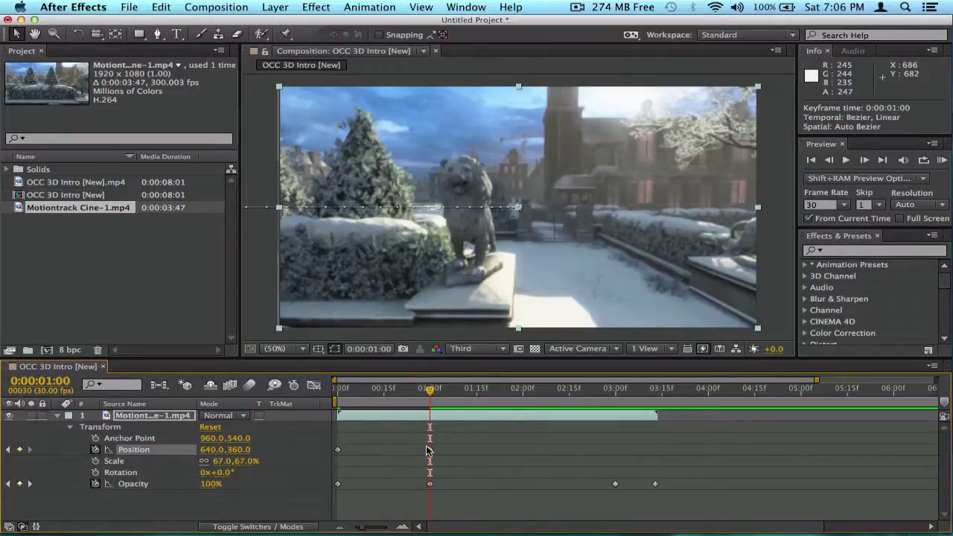
{"action": "mouse_move", "coordinate": [430, 453]}
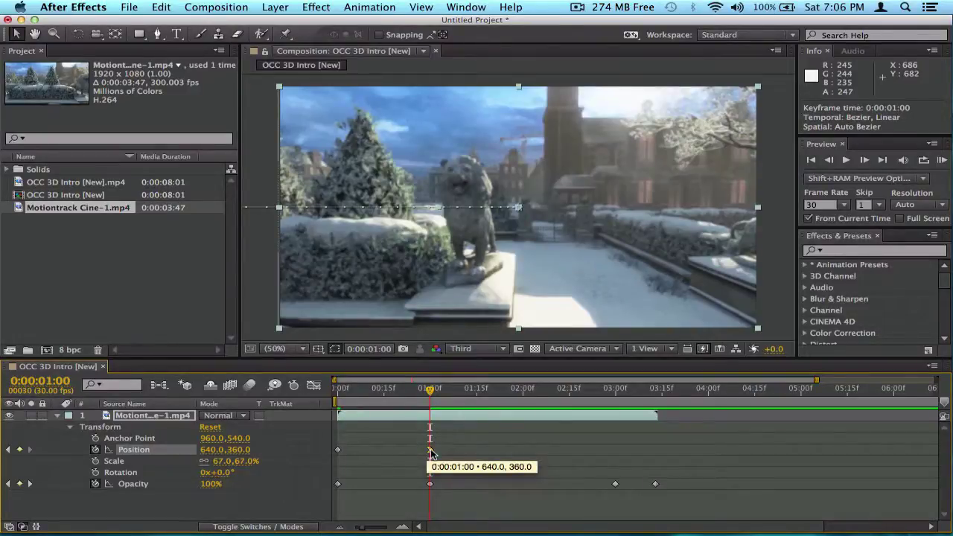
{"action": "key", "text": "Home"}
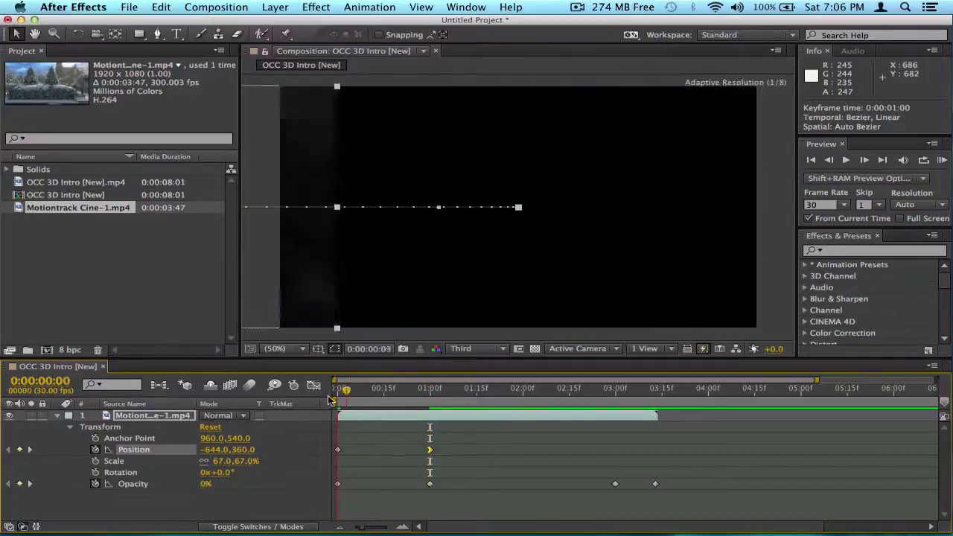
{"action": "left_click_drag", "start_coordinate": [346, 388], "coordinate": [430, 389]}
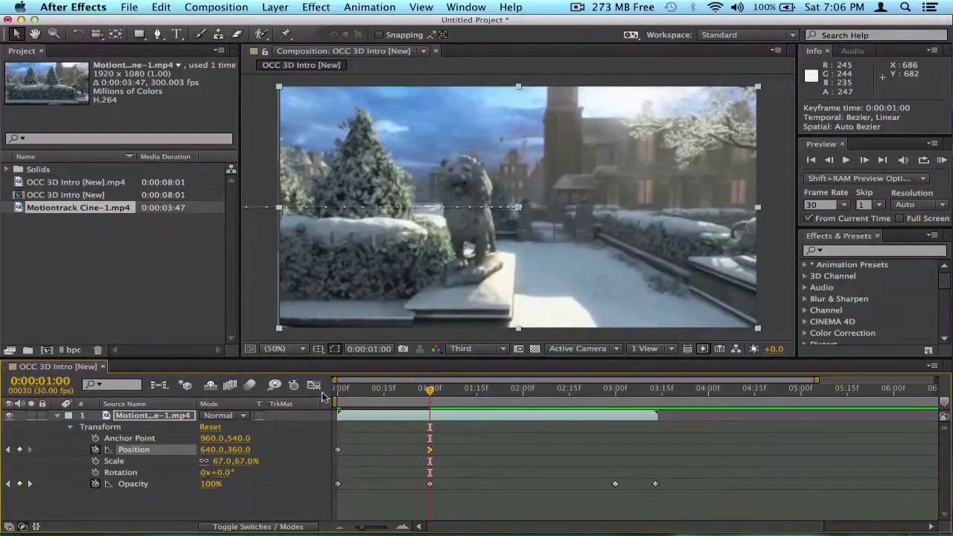
{"action": "left_click", "coordinate": [314, 385]}
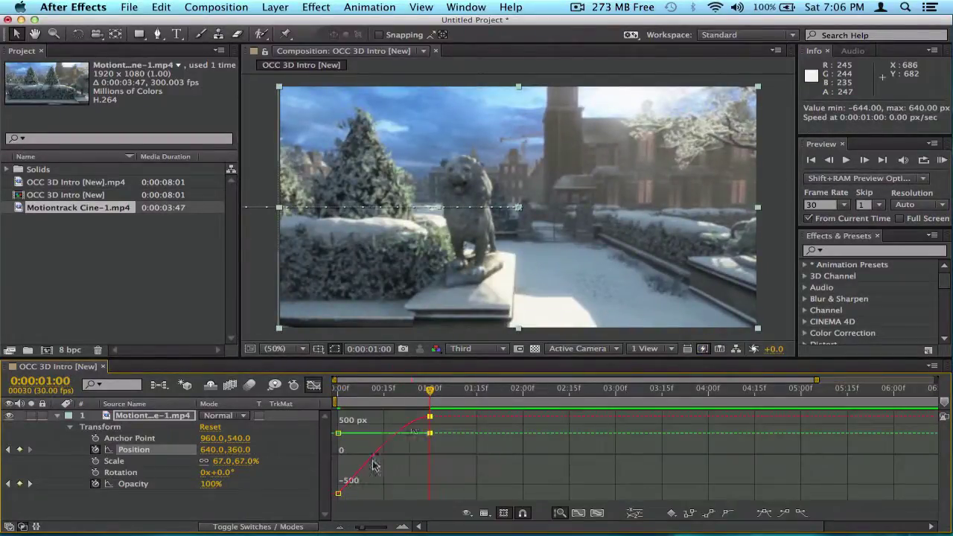
Toggle Hold on the one-second Position keyframe, then re-create it with Position X at 640.
{"action": "mouse_move", "coordinate": [402, 431]}
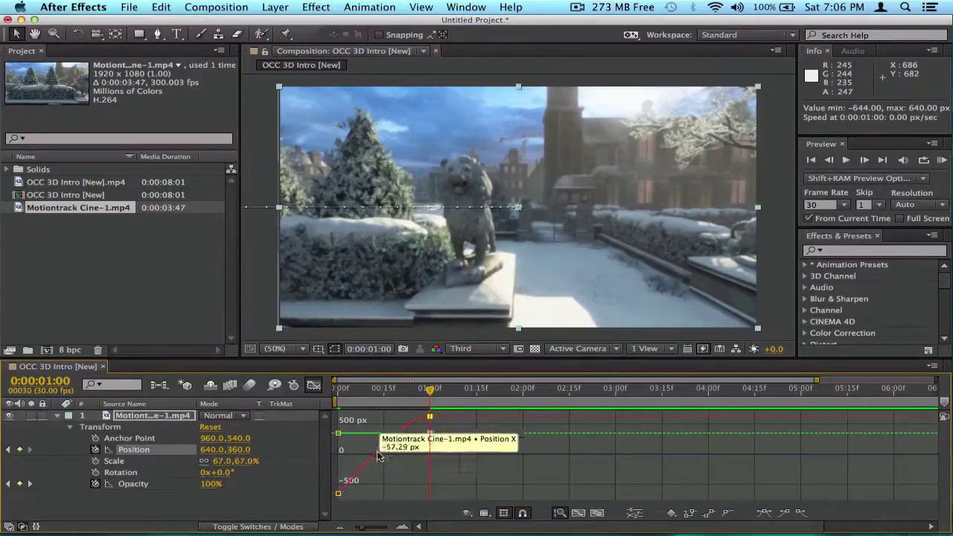
{"action": "left_click", "coordinate": [313, 385]}
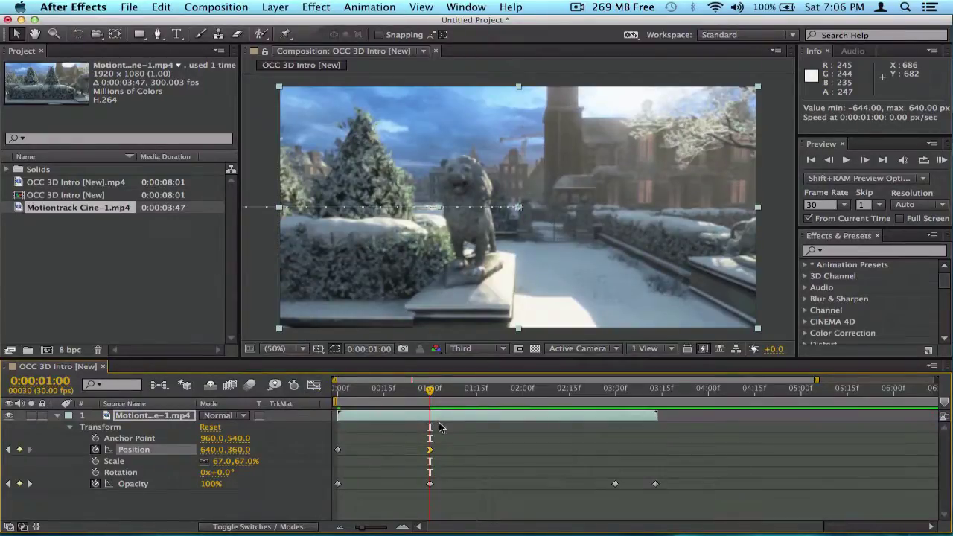
{"action": "right_click", "coordinate": [430, 451]}
{"action": "mouse_move", "coordinate": [492, 519]}
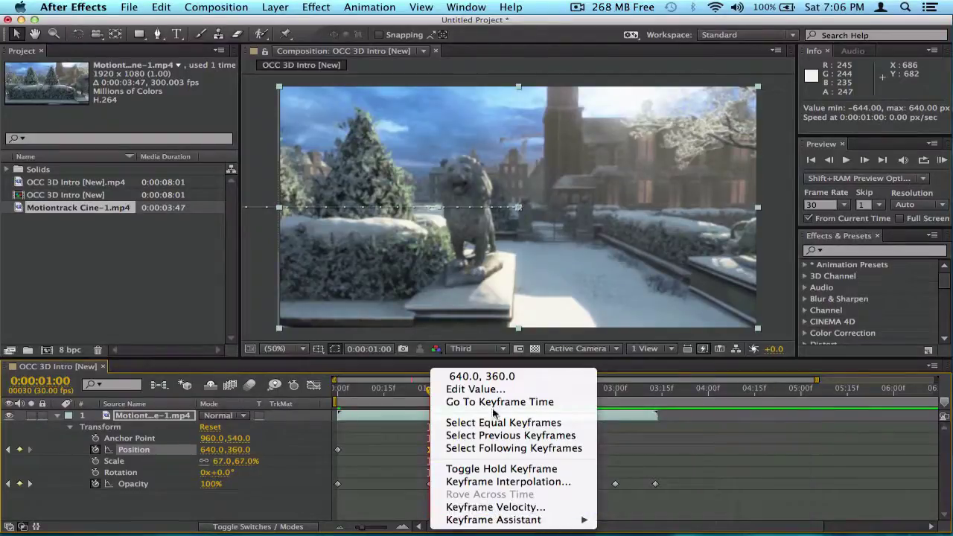
{"action": "left_click", "coordinate": [491, 468]}
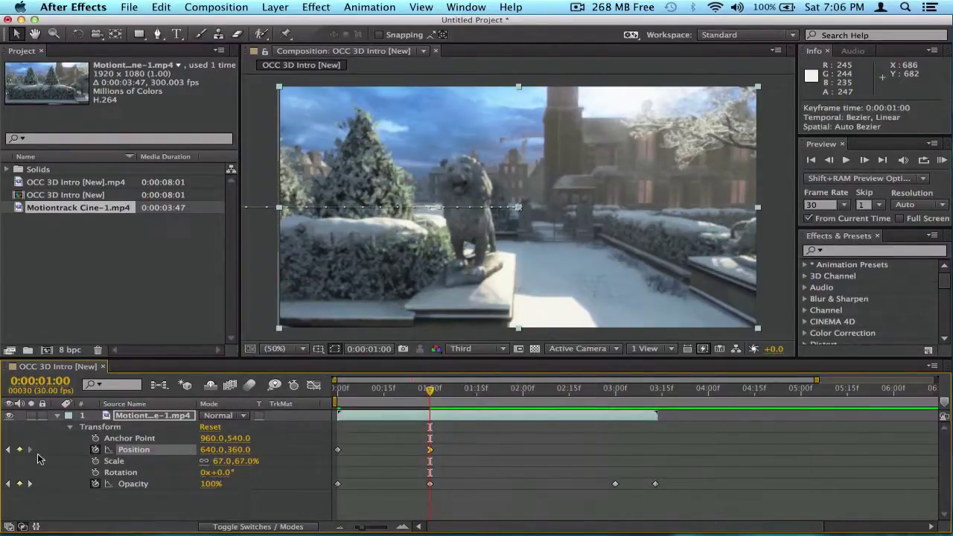
{"action": "left_click", "coordinate": [20, 450]}
{"action": "left_click", "coordinate": [214, 451]}
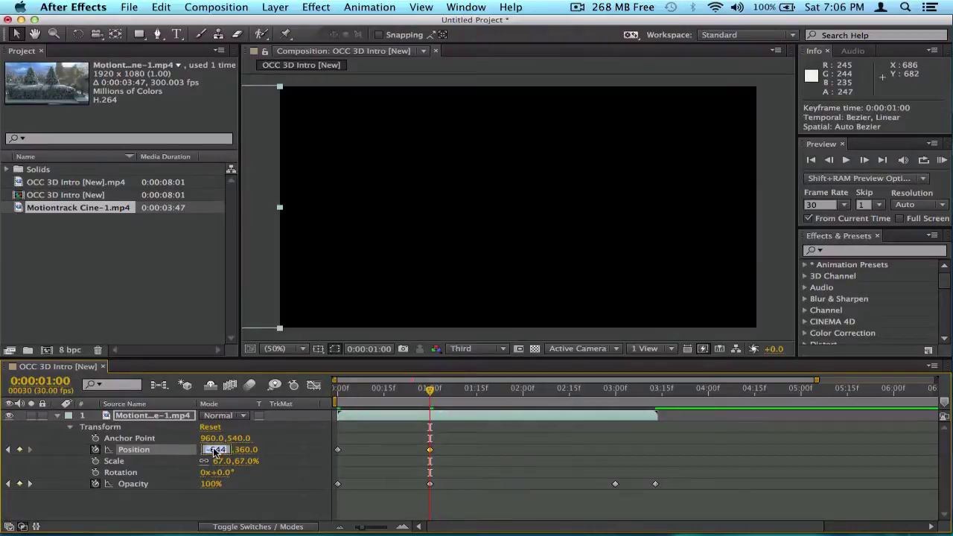
{"action": "type", "text": "640"}
{"action": "key", "text": "Return"}
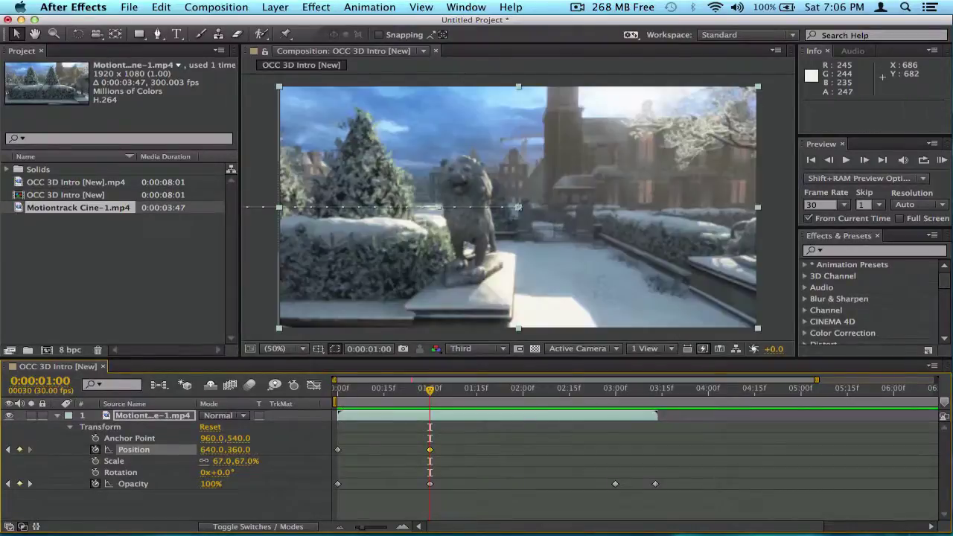
Apply Easy Ease In to the one-second Position keyframe and check the eased curve in the Graph Editor.
{"action": "left_click", "coordinate": [312, 384]}
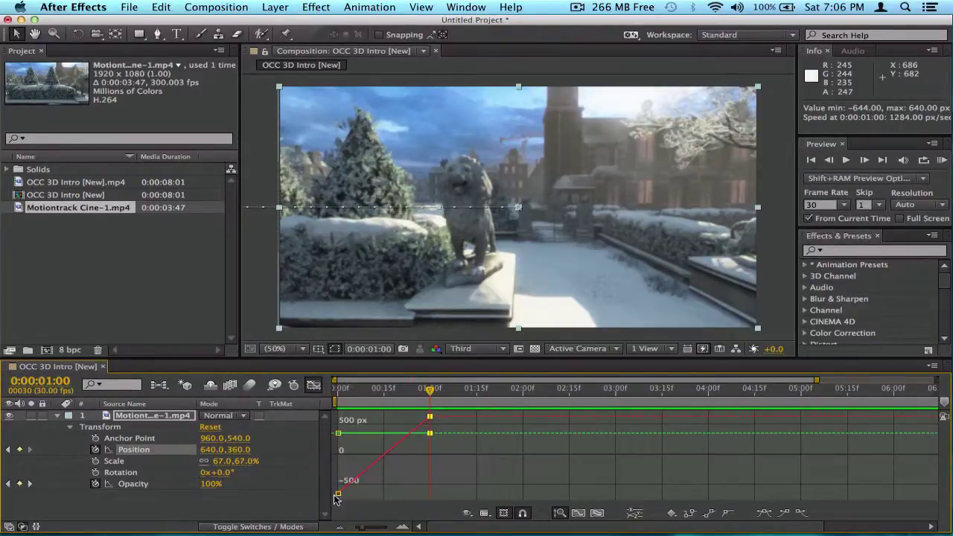
{"action": "left_click", "coordinate": [313, 385]}
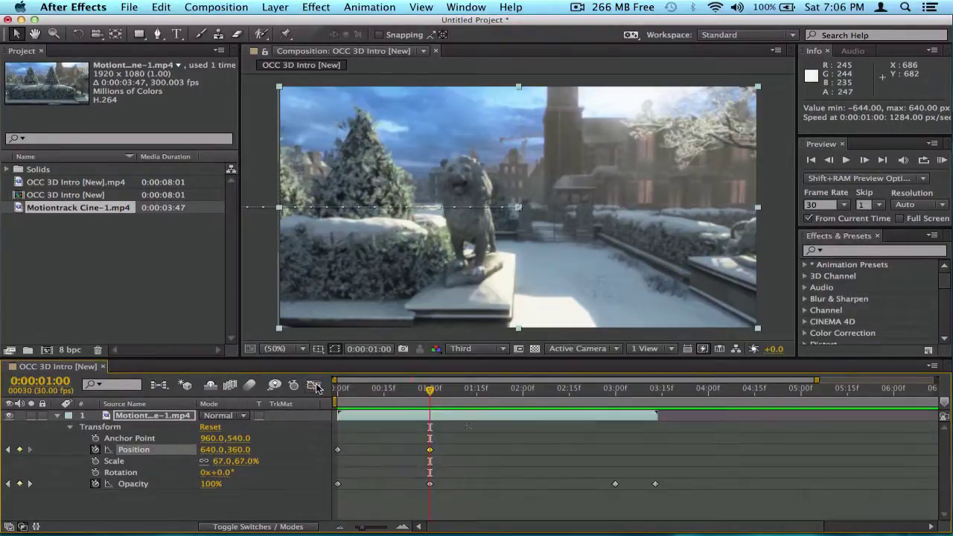
{"action": "right_click", "coordinate": [430, 452]}
{"action": "mouse_move", "coordinate": [492, 519]}
{"action": "left_click", "coordinate": [642, 454]}
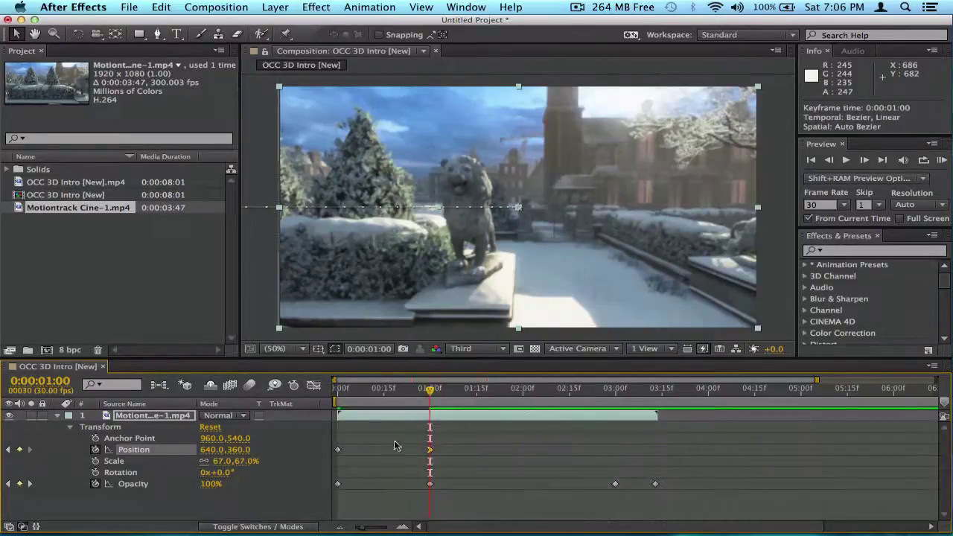
{"action": "left_click", "coordinate": [313, 384]}
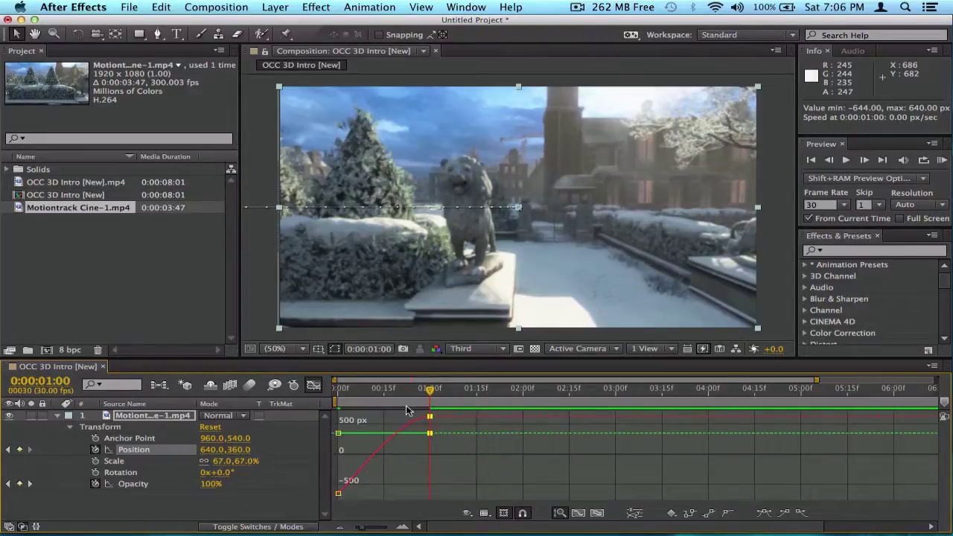
{"action": "left_click_drag", "start_coordinate": [411, 393], "coordinate": [311, 394]}
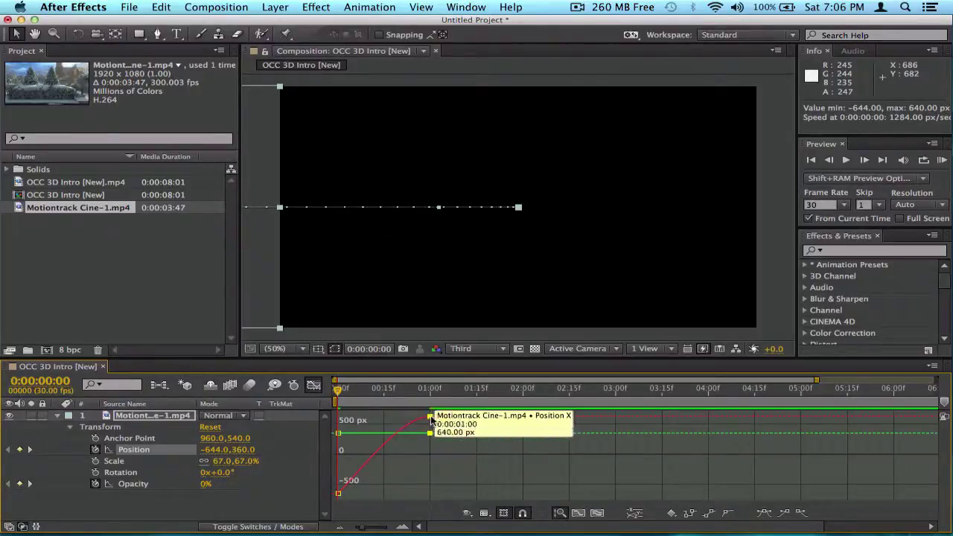
Back in layer view, RAM-preview and replay the comp several times, then scrub to 0:00:00:20.
{"action": "left_click", "coordinate": [313, 386]}
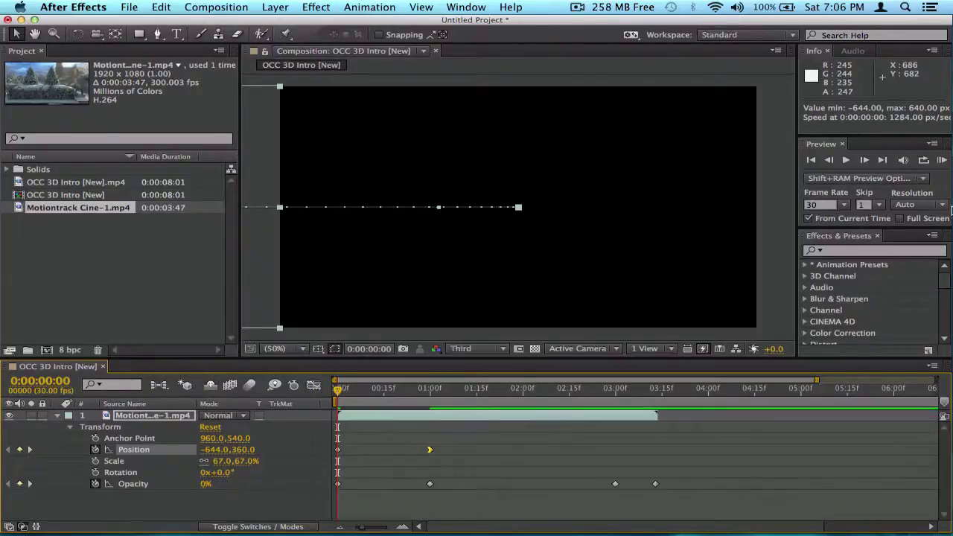
{"action": "left_click", "coordinate": [942, 164]}
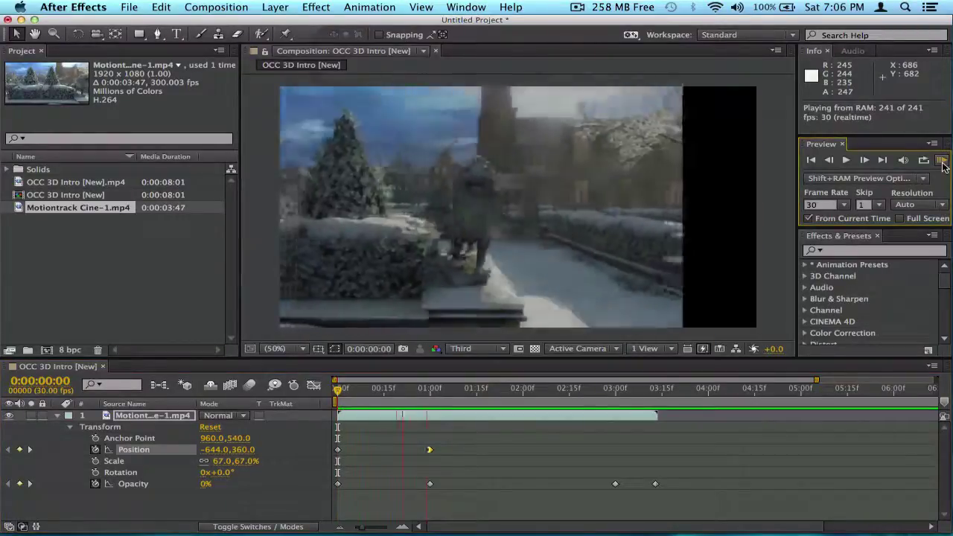
{"action": "left_click", "coordinate": [943, 162]}
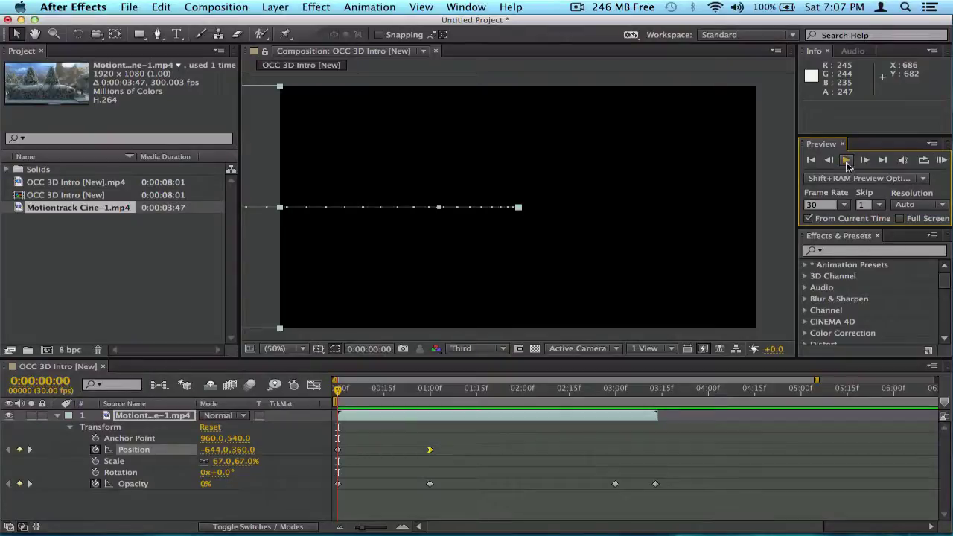
{"action": "left_click", "coordinate": [846, 161]}
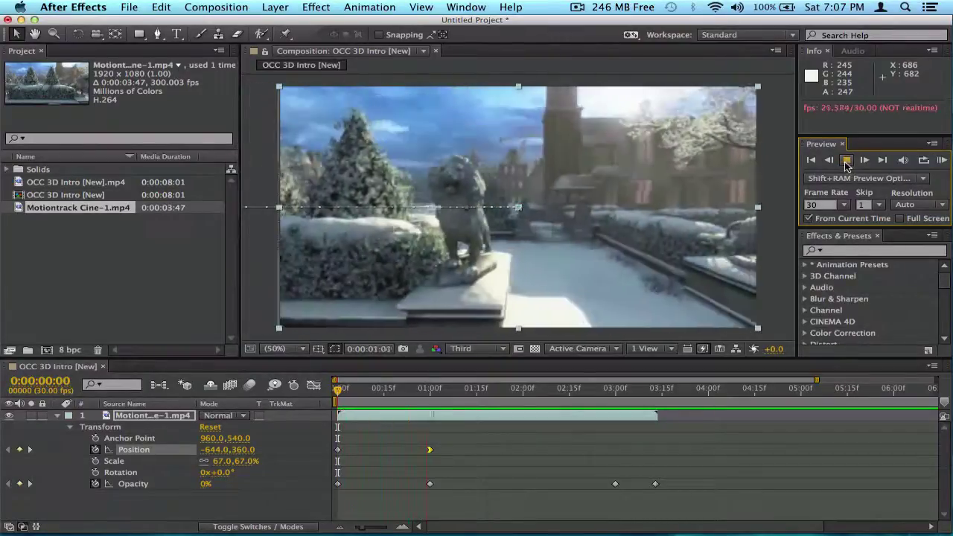
{"action": "left_click", "coordinate": [846, 161]}
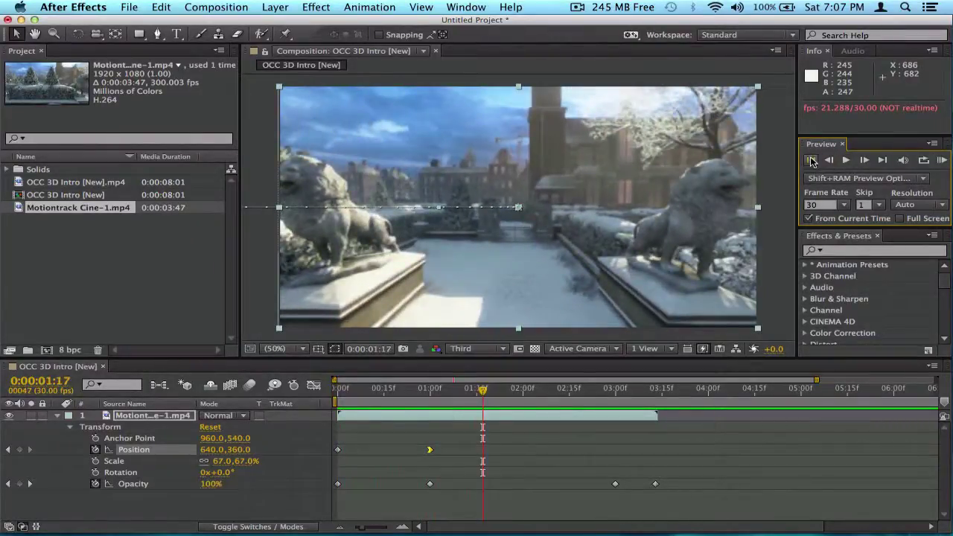
{"action": "left_click_drag", "start_coordinate": [482, 388], "coordinate": [338, 390]}
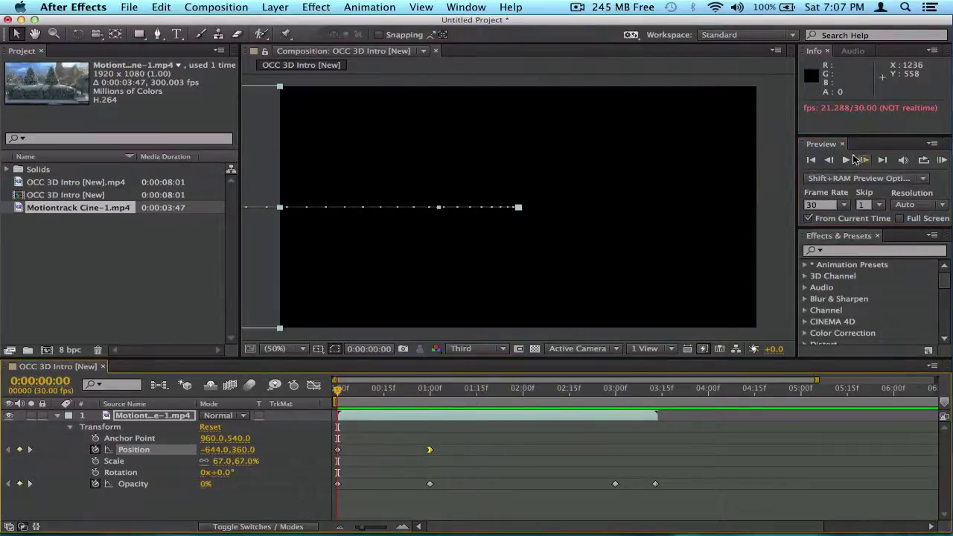
{"action": "left_click", "coordinate": [847, 161]}
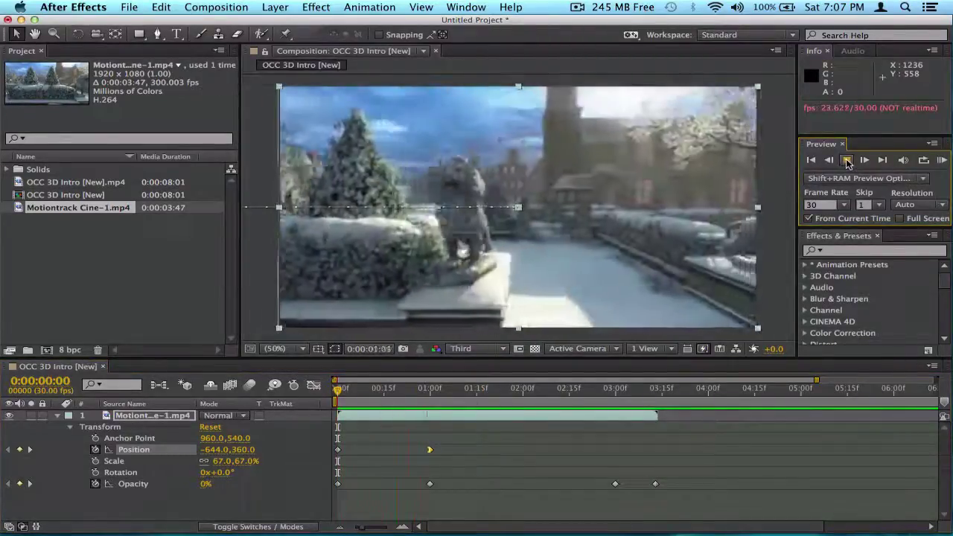
{"action": "left_click", "coordinate": [846, 162]}
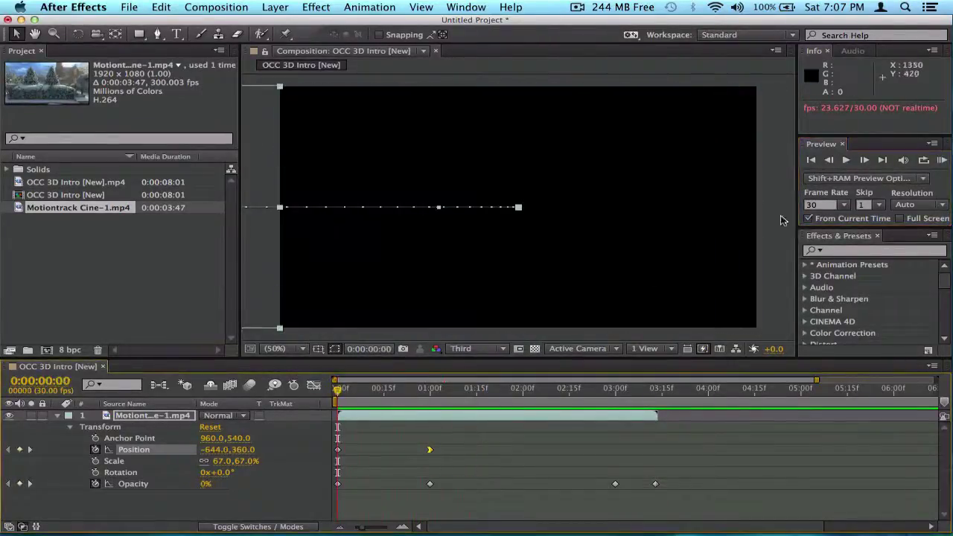
{"action": "left_click", "coordinate": [846, 161]}
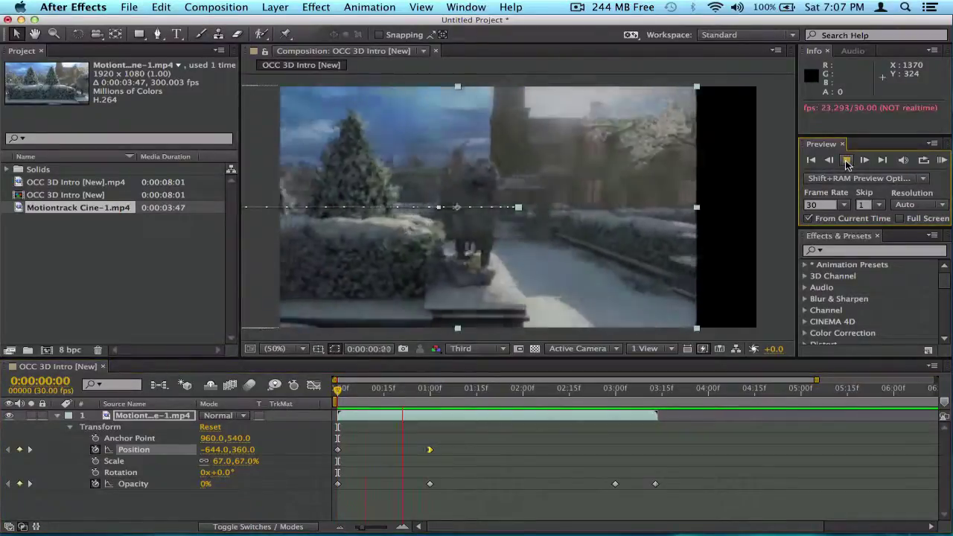
{"action": "left_click", "coordinate": [846, 160]}
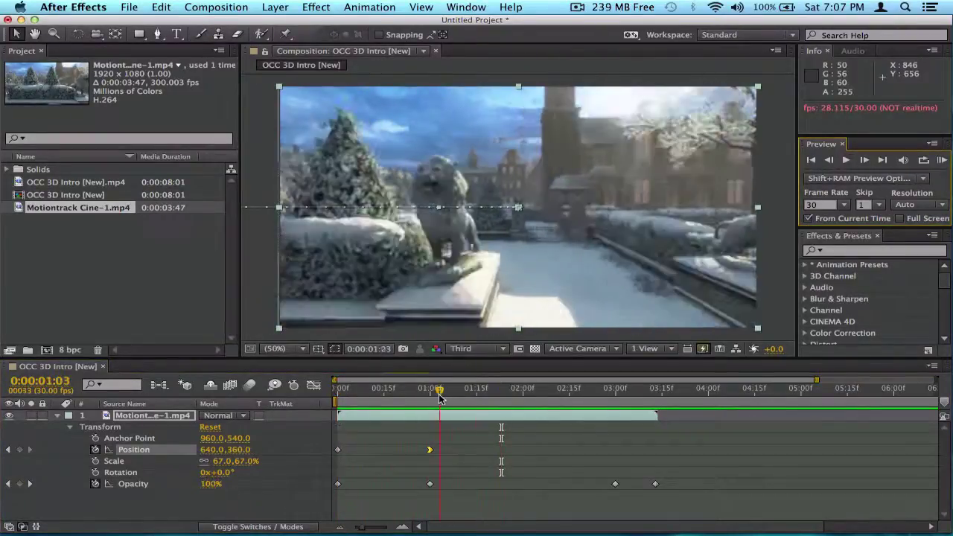
{"action": "mouse_move", "coordinate": [337, 395]}
{"action": "left_mouse_down"}
{"action": "mouse_move", "coordinate": [431, 398]}
{"action": "mouse_move", "coordinate": [294, 400]}
{"action": "mouse_move", "coordinate": [461, 400]}
{"action": "mouse_move", "coordinate": [333, 397]}
{"action": "left_mouse_up"}
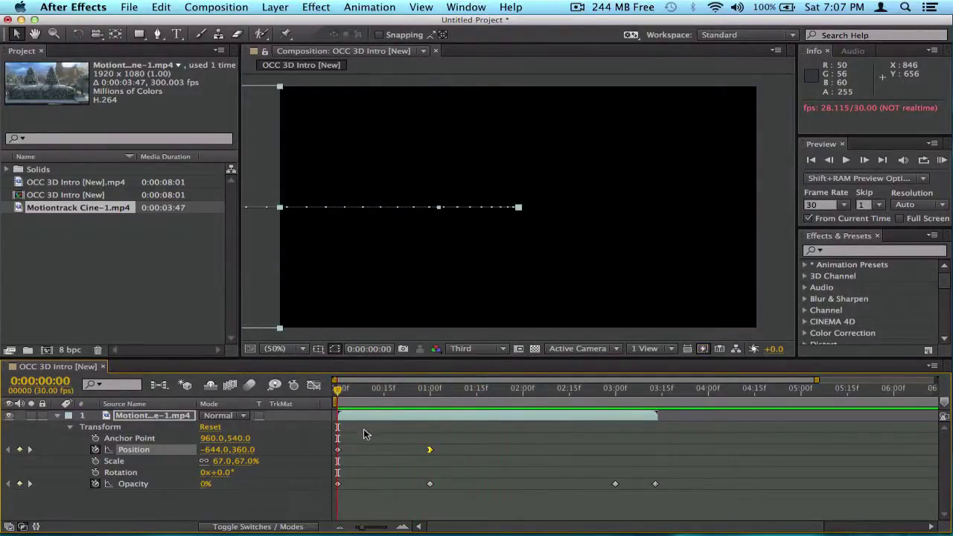
Apply Easy Ease Out to the frame-zero Position keyframe and scrub to watch the ease.
{"action": "left_click", "coordinate": [337, 449]}
{"action": "right_click", "coordinate": [337, 449]}
{"action": "mouse_move", "coordinate": [391, 521]}
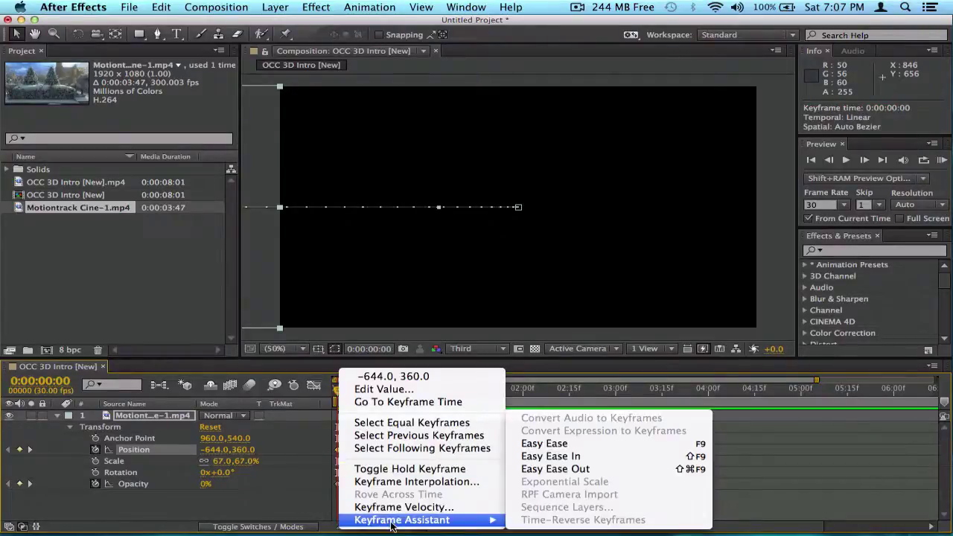
{"action": "left_click", "coordinate": [536, 470]}
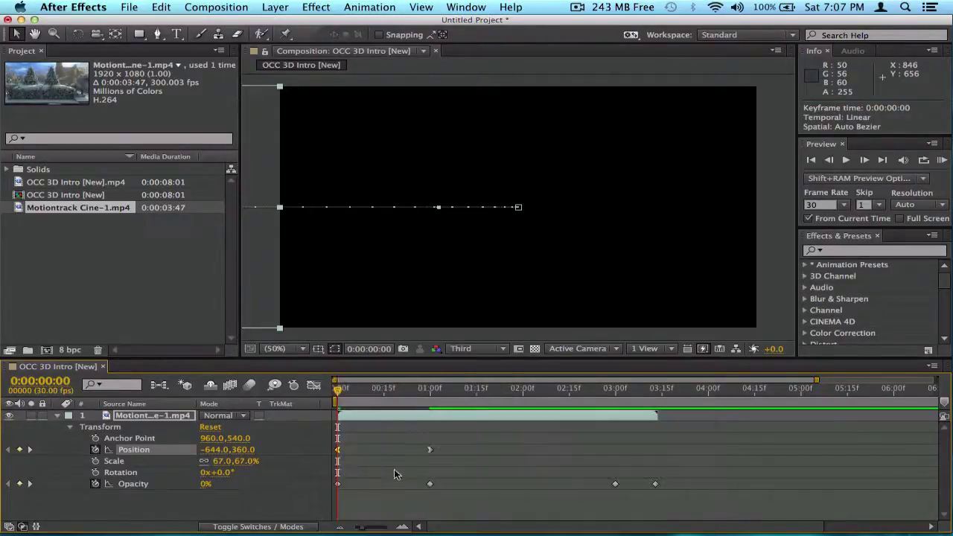
{"action": "left_click_drag", "start_coordinate": [337, 398], "coordinate": [454, 431]}
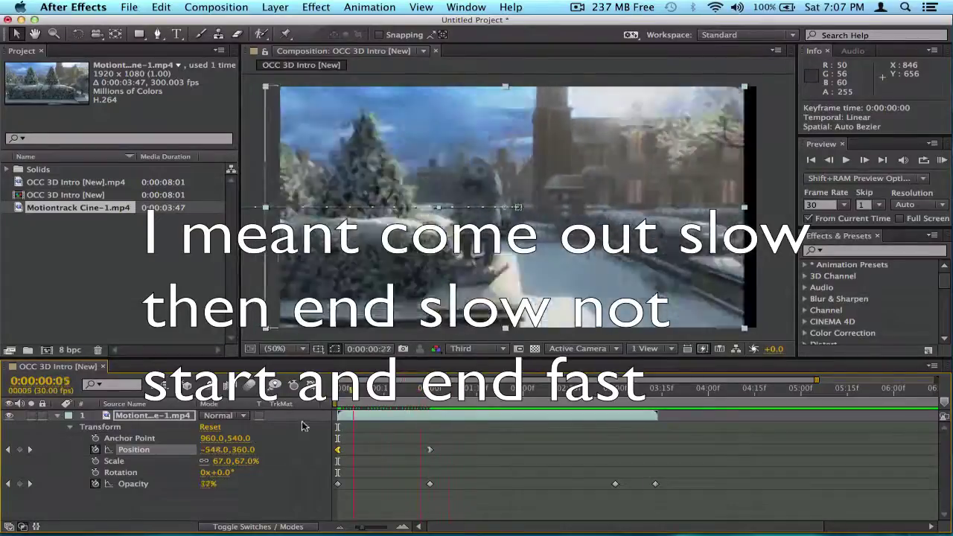
Raise the Position curve's start to -605.4, 360 in the graph, then return to keyframe bars.
{"action": "key", "text": "Home"}
{"action": "key", "text": "shift+F3"}
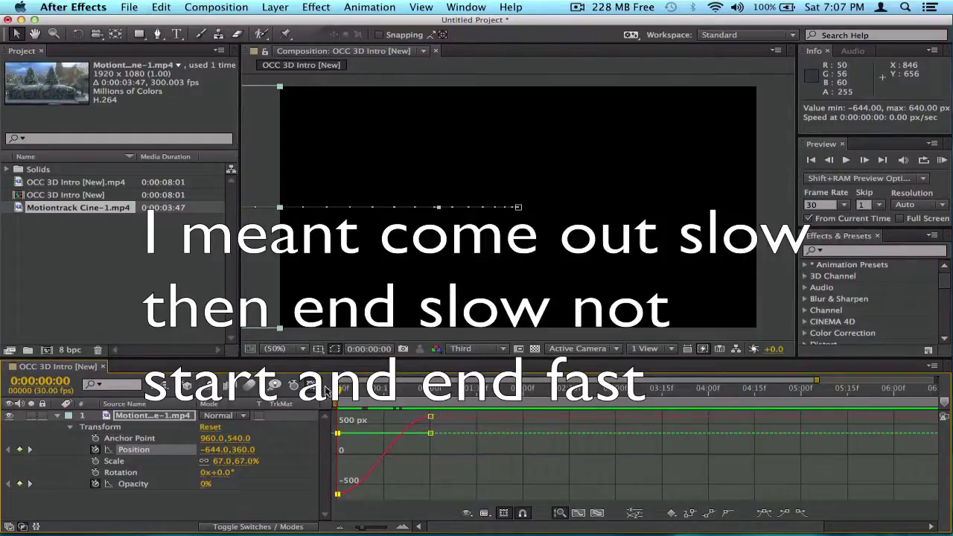
{"action": "key", "text": "shift+F3"}
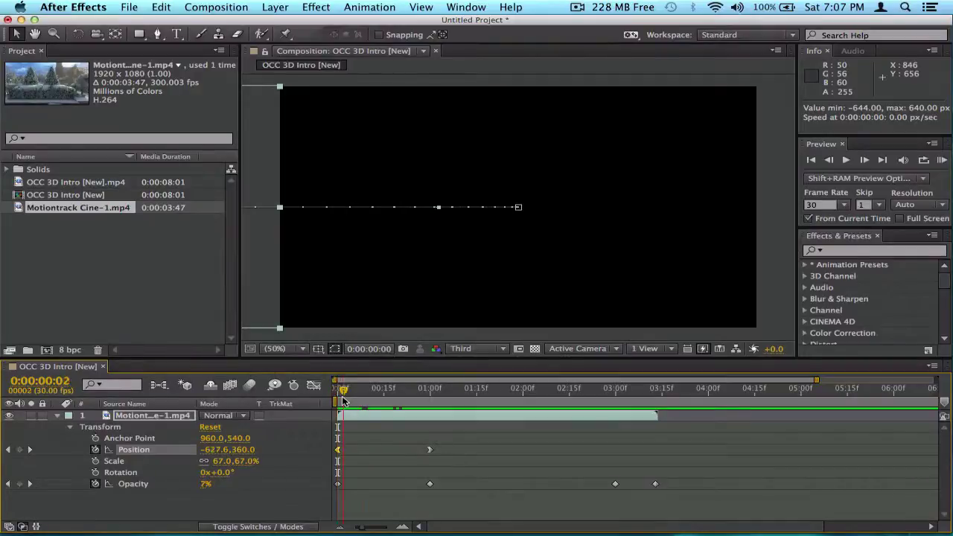
{"action": "left_click_drag", "start_coordinate": [342, 400], "coordinate": [308, 401]}
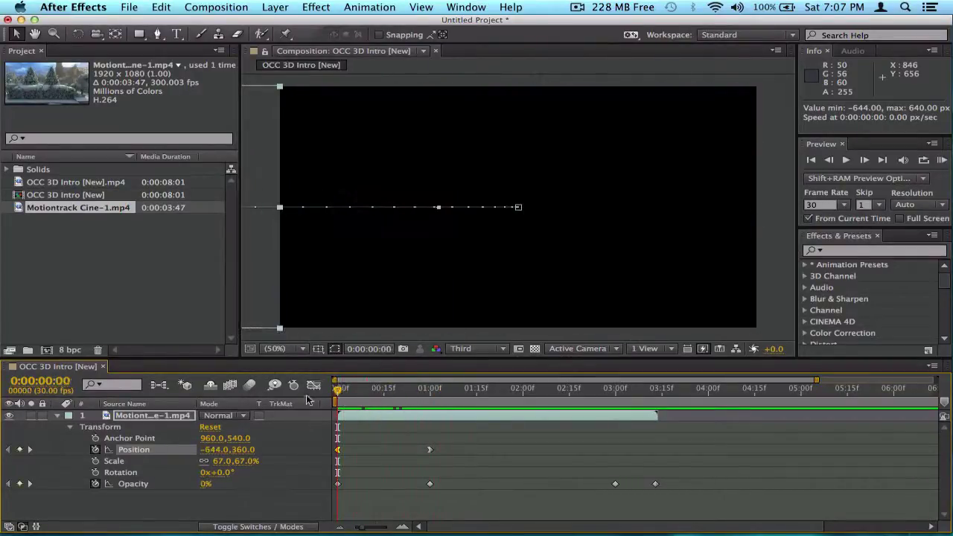
{"action": "left_click", "coordinate": [312, 386]}
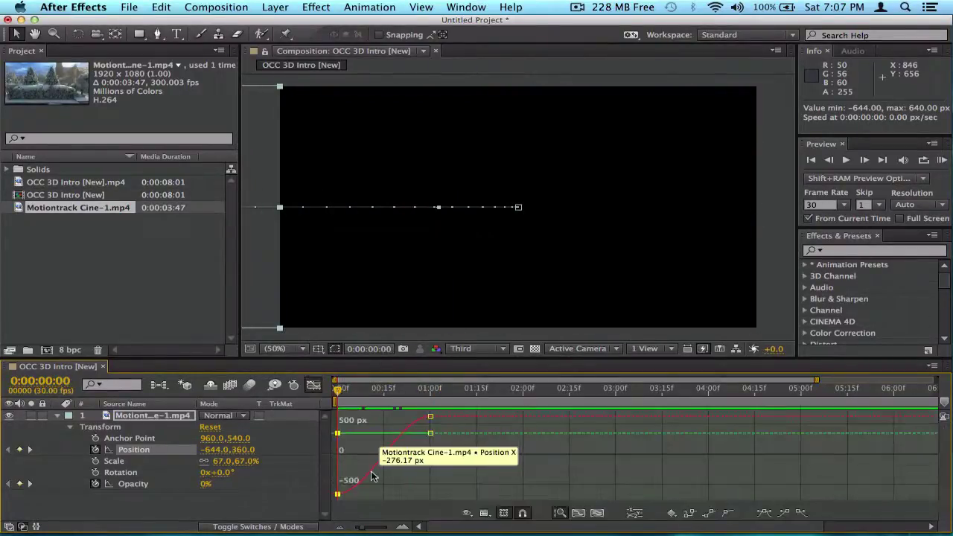
{"action": "left_click_drag", "start_coordinate": [377, 474], "coordinate": [376, 472]}
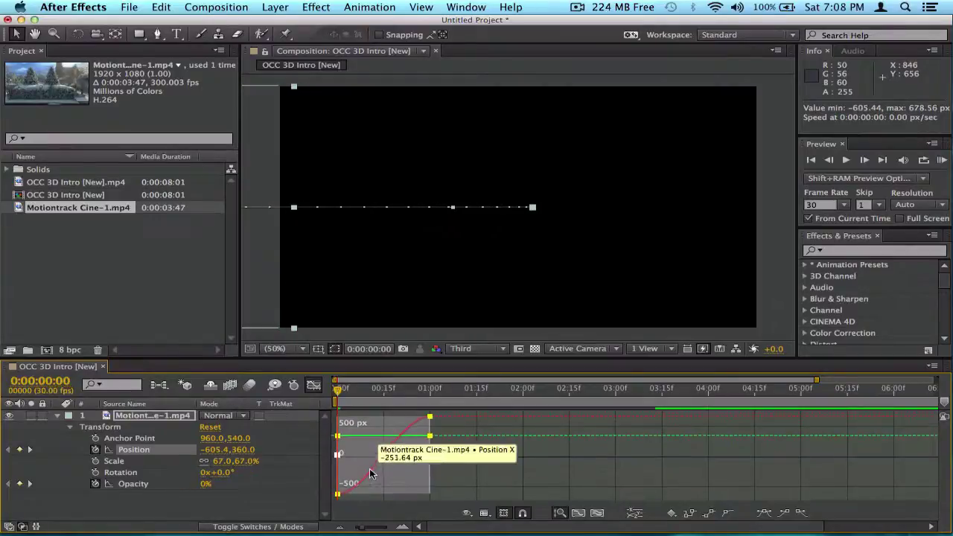
{"action": "left_click", "coordinate": [319, 391]}
{"action": "left_click", "coordinate": [318, 388]}
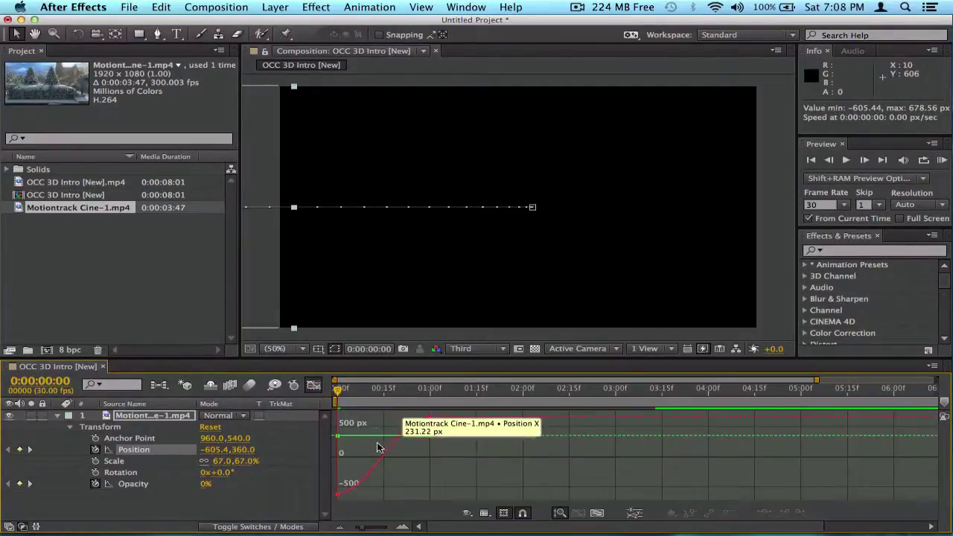
{"action": "left_click", "coordinate": [317, 386]}
{"action": "left_click", "coordinate": [459, 450]}
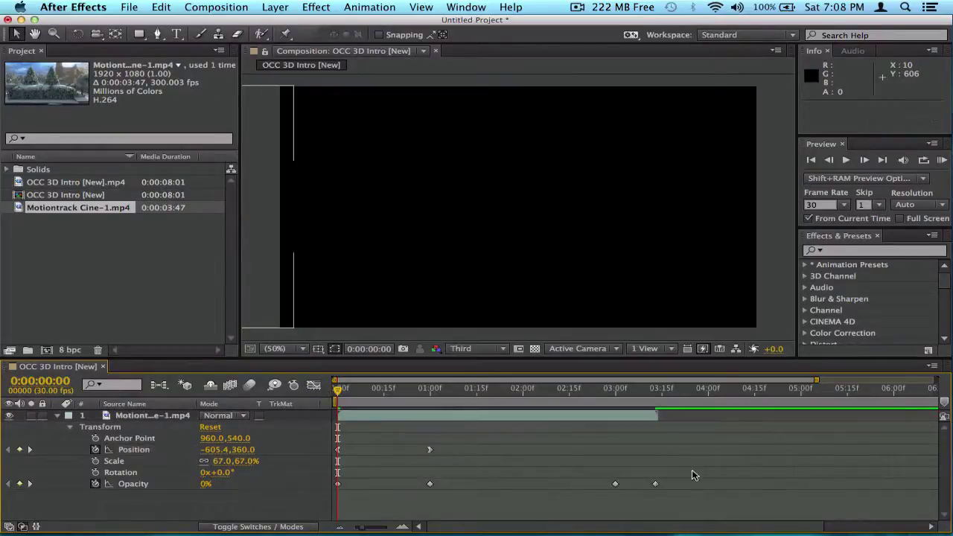
Delete the old Position and Opacity keyframes, then set Position X to 640 and Opacity to 100%.
{"action": "left_click_drag", "start_coordinate": [695, 471], "coordinate": [337, 450]}
{"action": "left_click_drag", "start_coordinate": [662, 493], "coordinate": [342, 444]}
{"action": "key", "text": "Delete"}
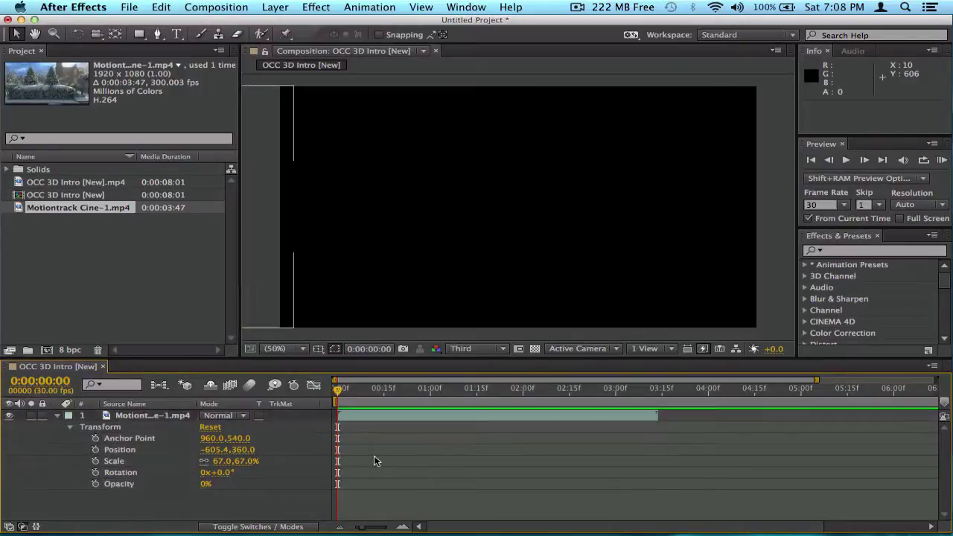
{"action": "left_click", "coordinate": [204, 450]}
{"action": "type", "text": "640"}
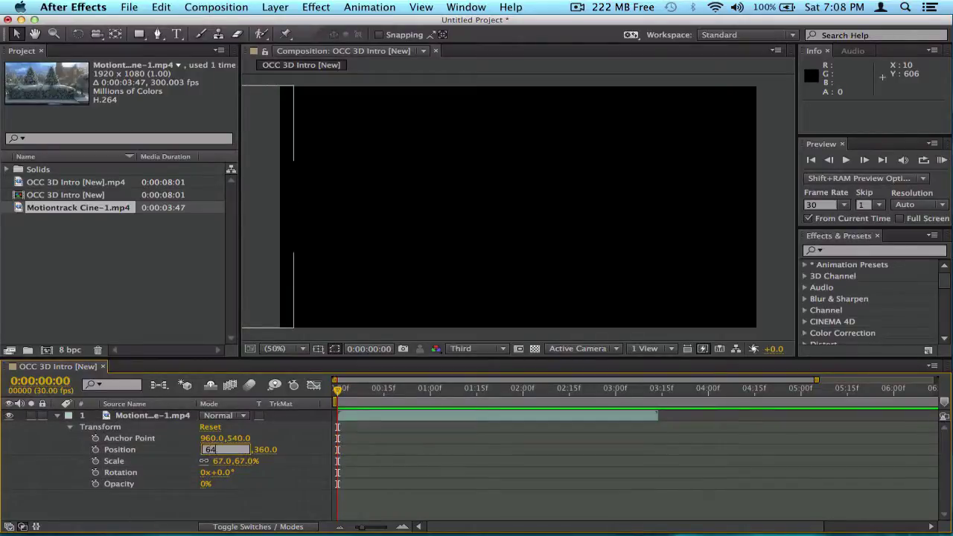
{"action": "key", "text": "Return"}
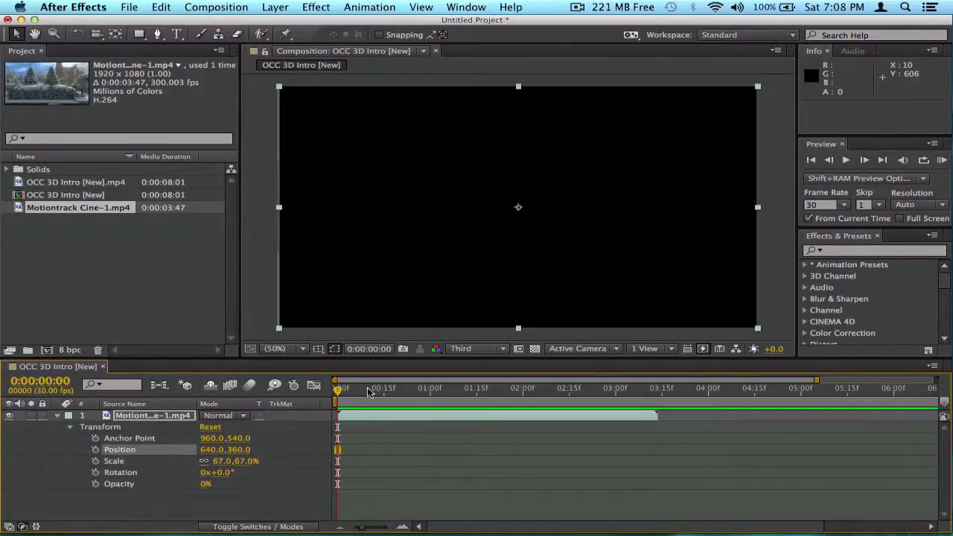
{"action": "left_click_drag", "start_coordinate": [338, 388], "coordinate": [381, 388]}
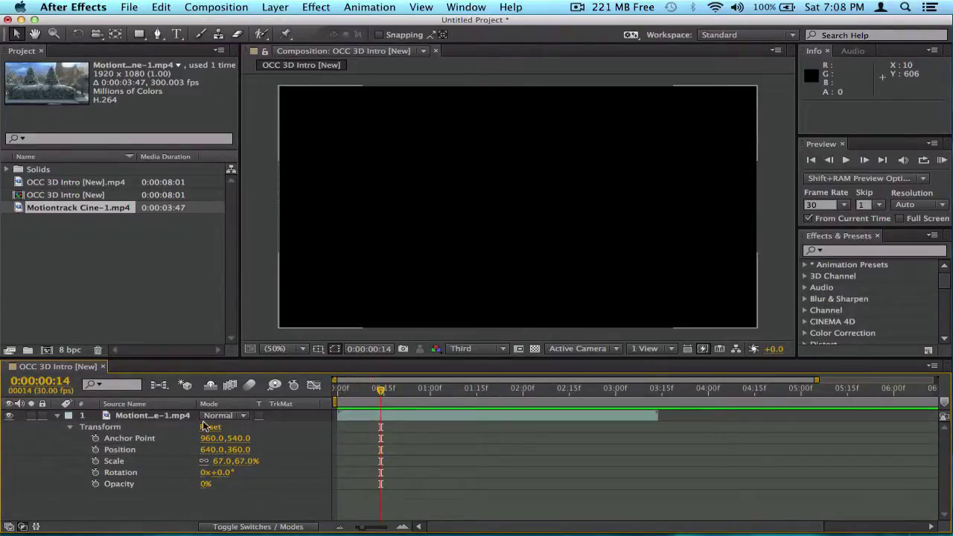
{"action": "left_click", "coordinate": [203, 485]}
{"action": "type", "text": "1"}
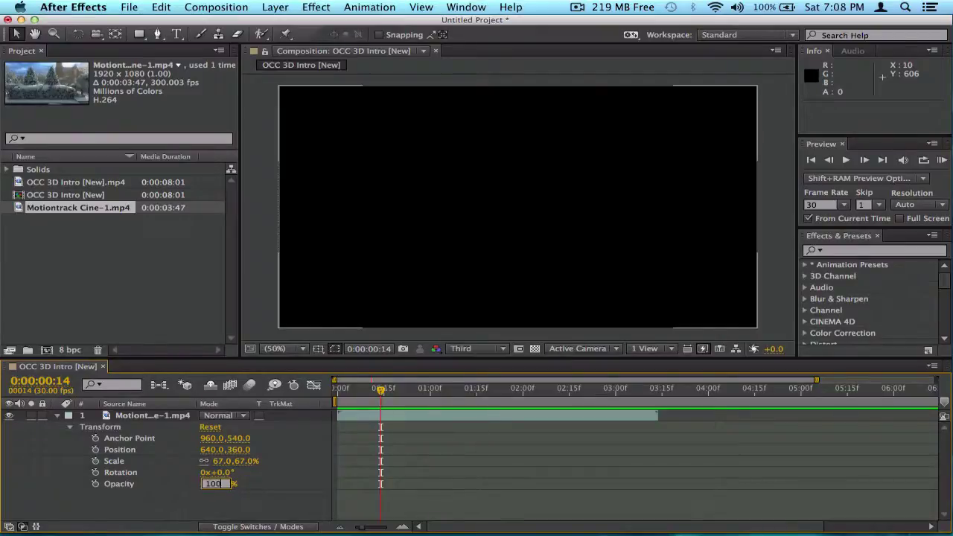
{"action": "type", "text": "00"}
{"action": "key", "text": "Return"}
At frame 0, set Position X to -650 and start recording Position keyframes.
{"action": "key", "text": "Home"}
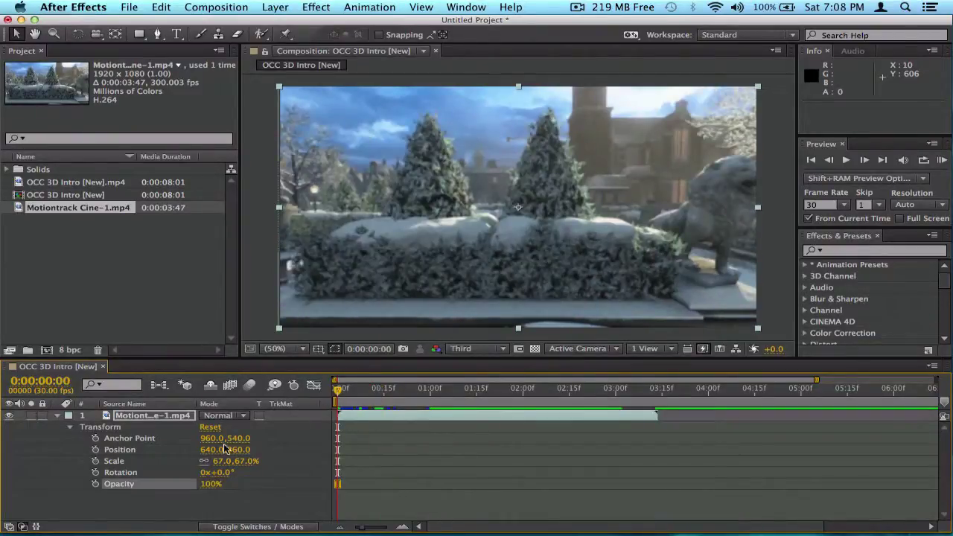
{"action": "left_click", "coordinate": [213, 450]}
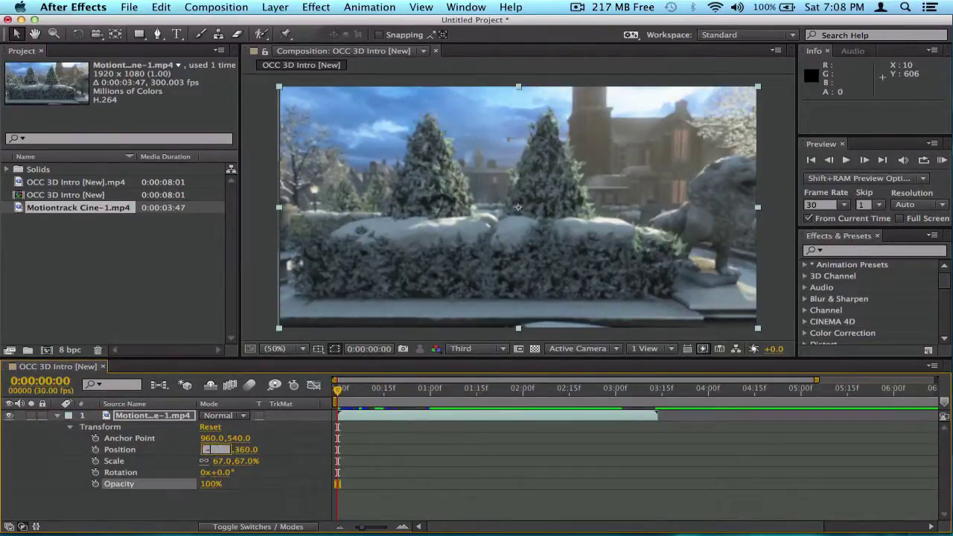
{"action": "key", "text": "Return"}
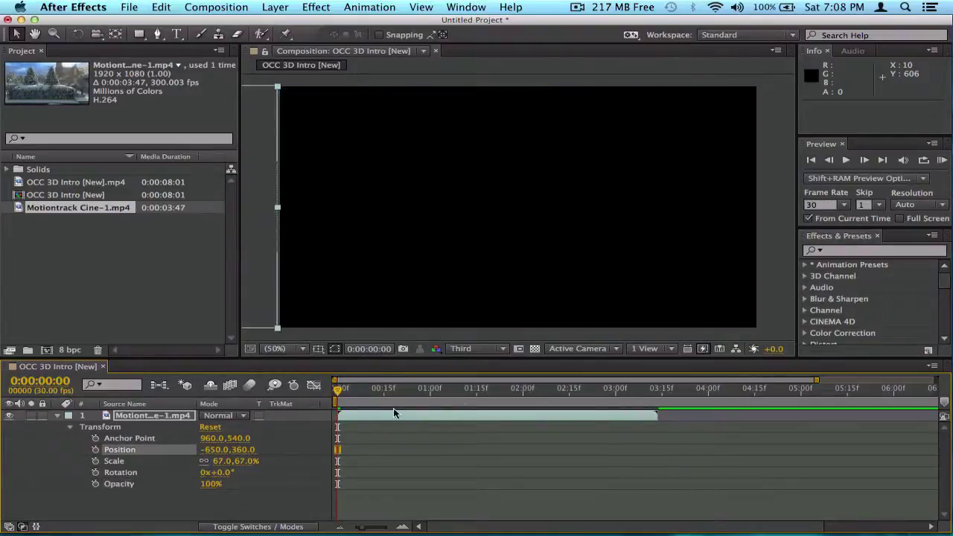
{"action": "left_click", "coordinate": [96, 450]}
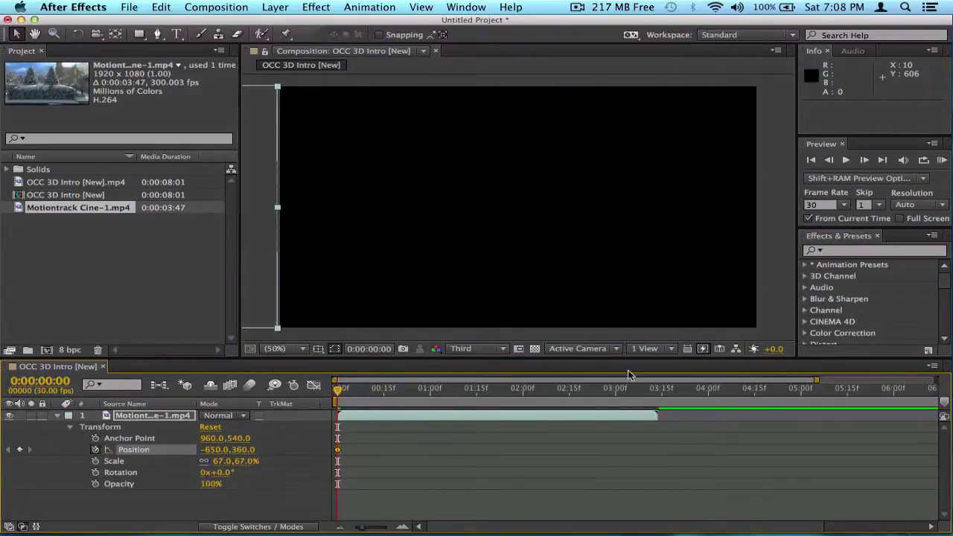
Add the ending Position keyframe with X 640 at 0:00:03:13.
{"action": "left_click", "coordinate": [595, 390]}
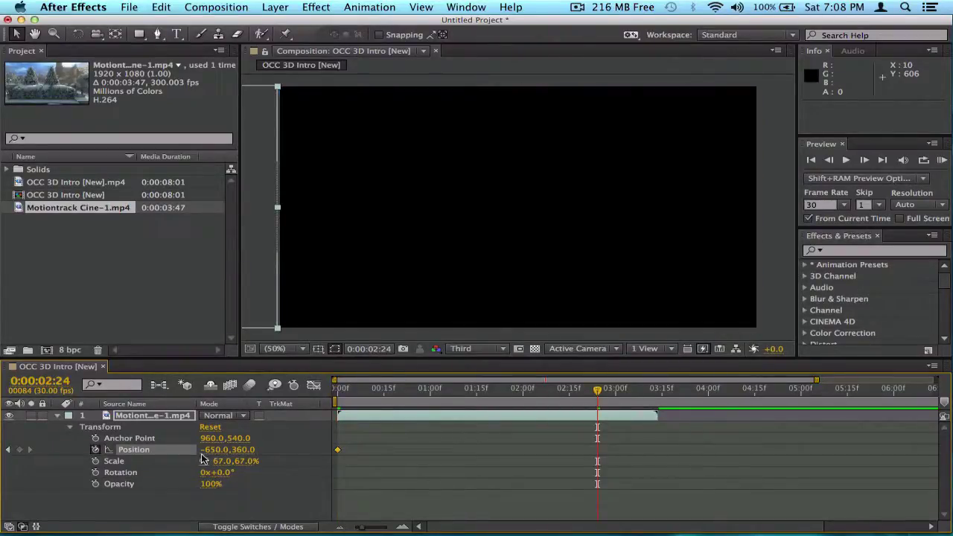
{"action": "left_click", "coordinate": [214, 449]}
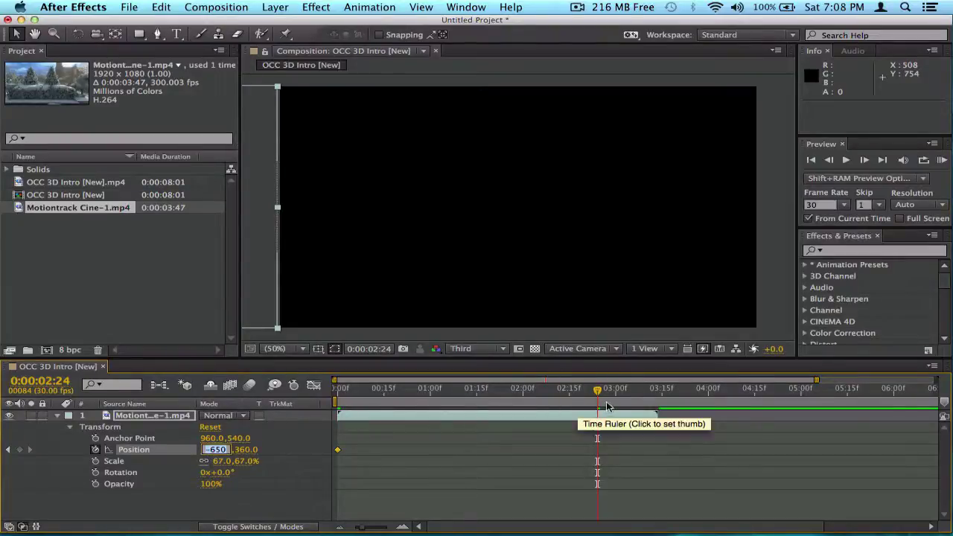
{"action": "left_click", "coordinate": [633, 451]}
{"action": "left_click", "coordinate": [633, 389]}
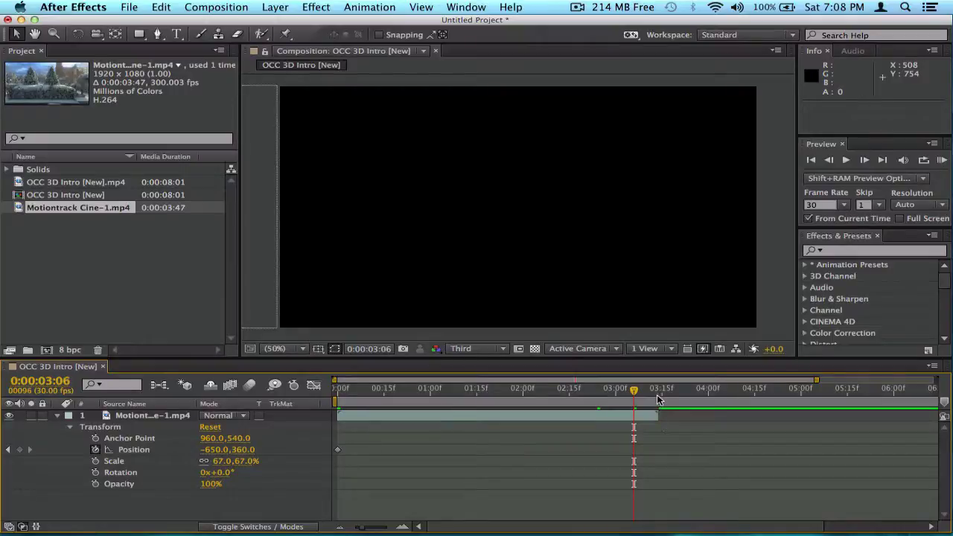
{"action": "left_click", "coordinate": [654, 398]}
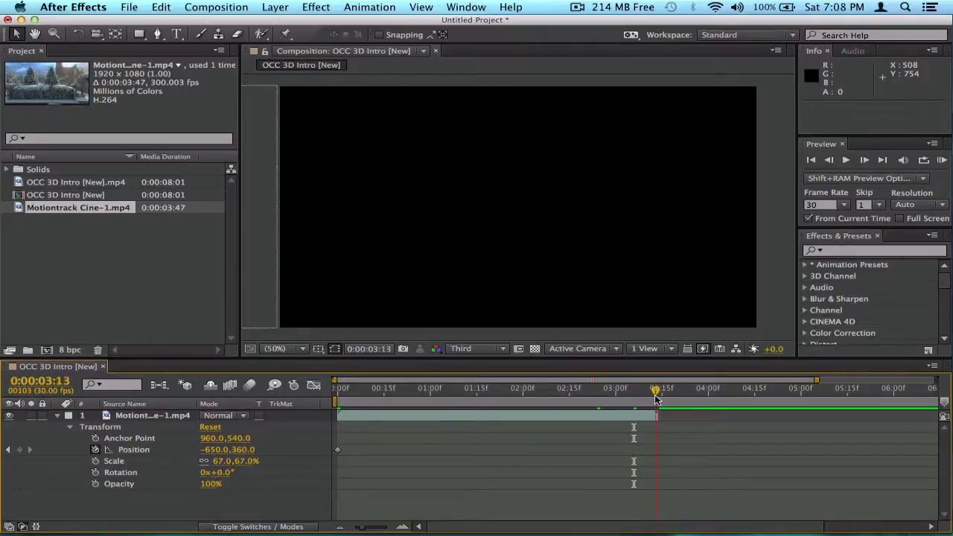
{"action": "left_click", "coordinate": [220, 451]}
{"action": "type", "text": "64"}
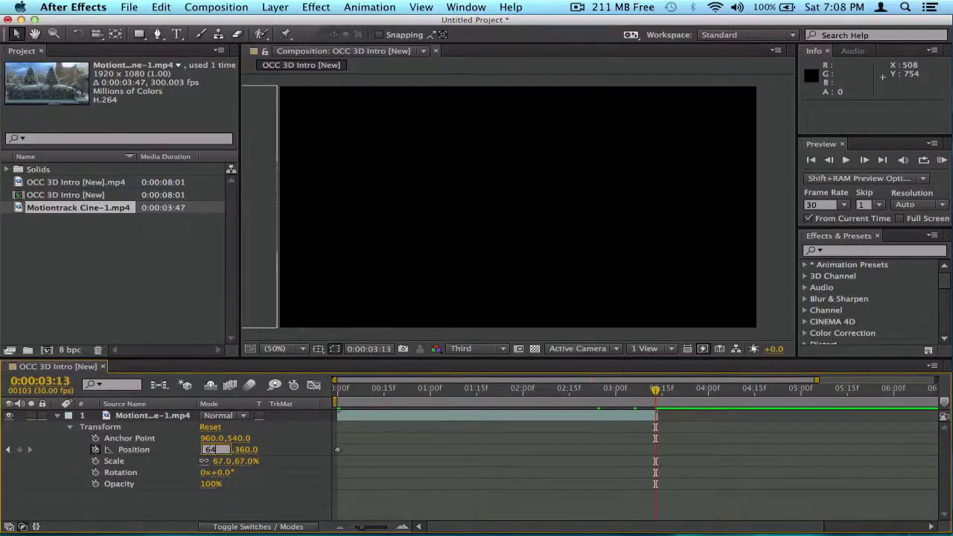
{"action": "type", "text": "0"}
{"action": "key", "text": "Return"}
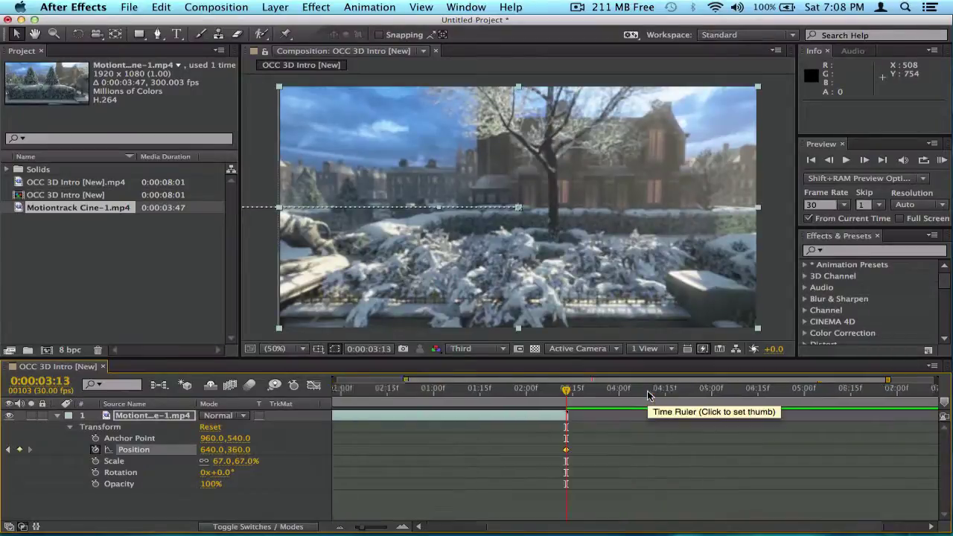
{"action": "key", "text": "Home"}
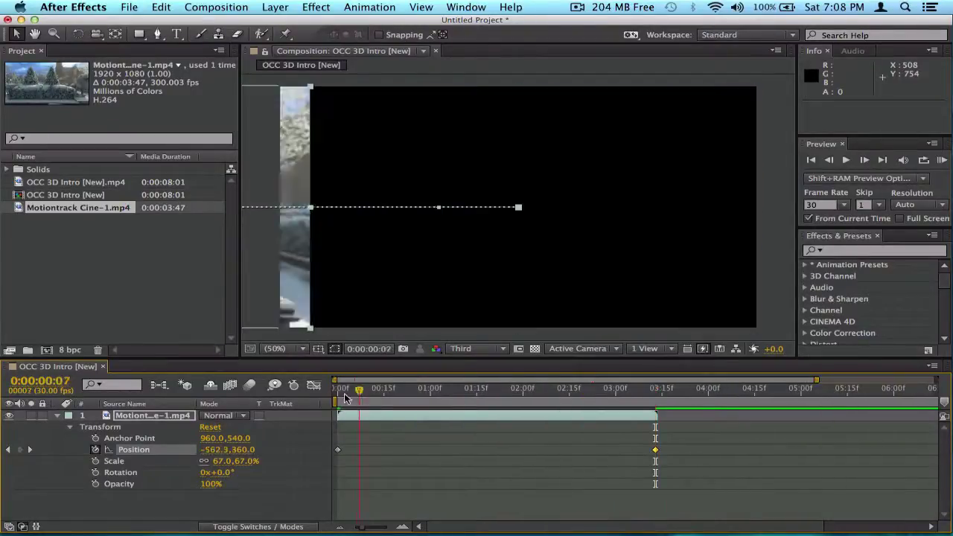
{"action": "left_click", "coordinate": [313, 386]}
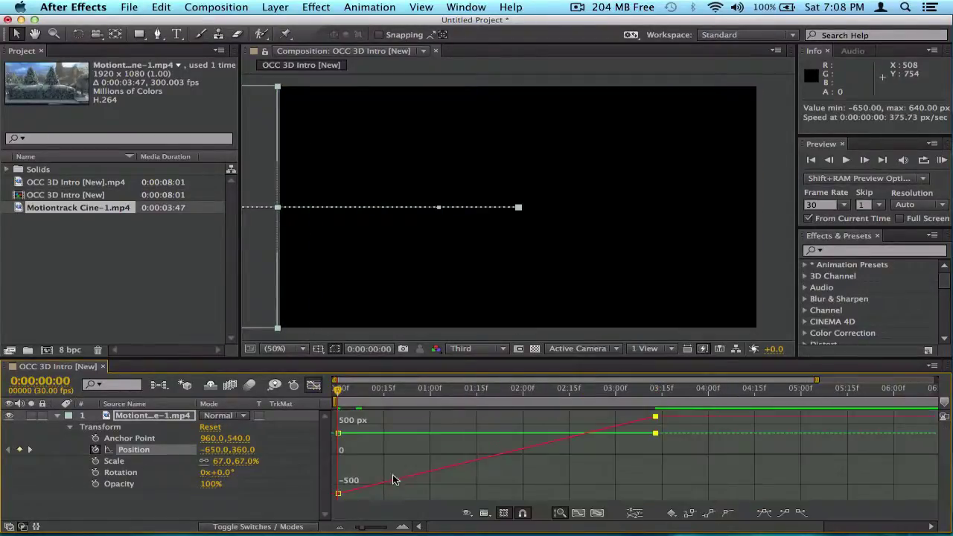
Play a RAM preview of the linear slide-in, then select both Position keyframes.
{"action": "left_click", "coordinate": [313, 387]}
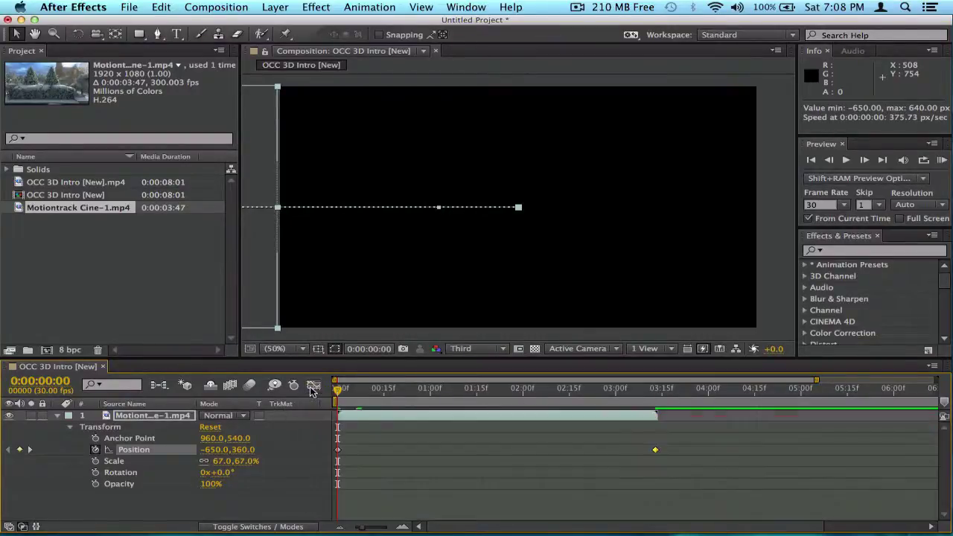
{"action": "left_click", "coordinate": [942, 160]}
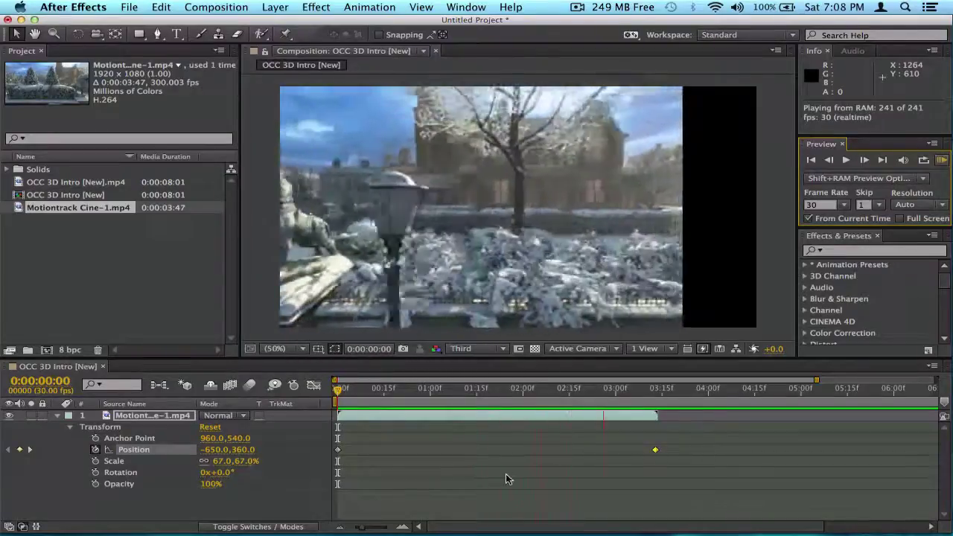
{"action": "left_click", "coordinate": [346, 441]}
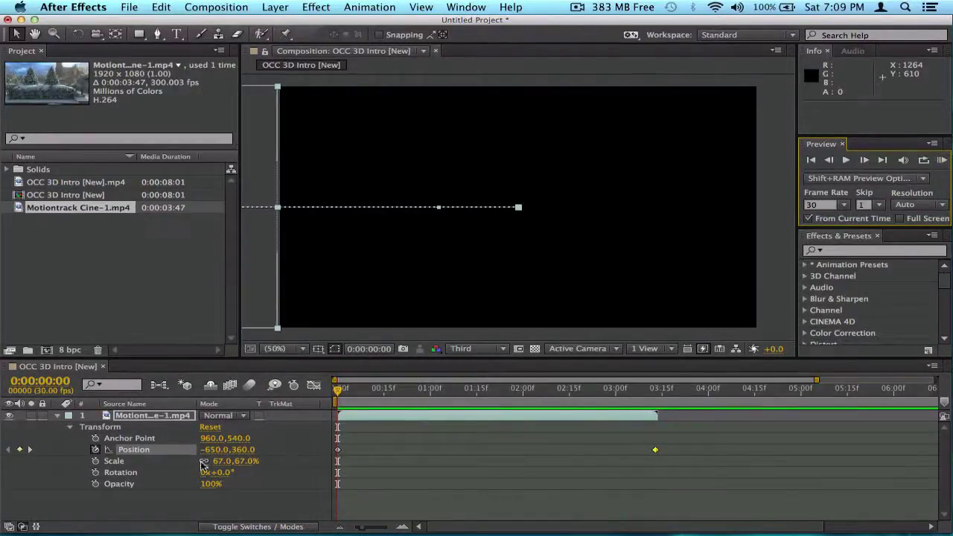
{"action": "left_click_drag", "start_coordinate": [718, 453], "coordinate": [336, 451]}
Apply Easy Ease to both selected Position keyframes.
{"action": "left_click", "coordinate": [380, 450]}
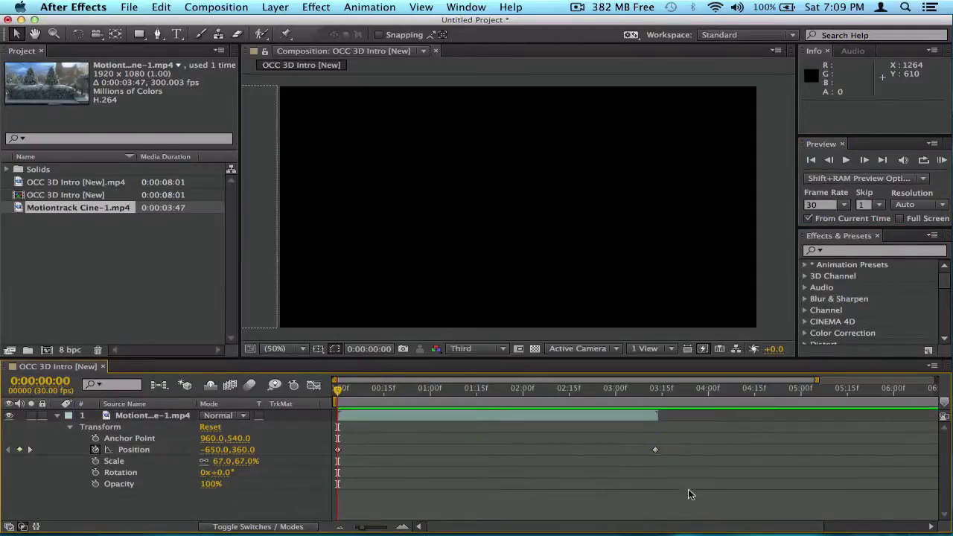
{"action": "left_click_drag", "start_coordinate": [688, 493], "coordinate": [334, 433]}
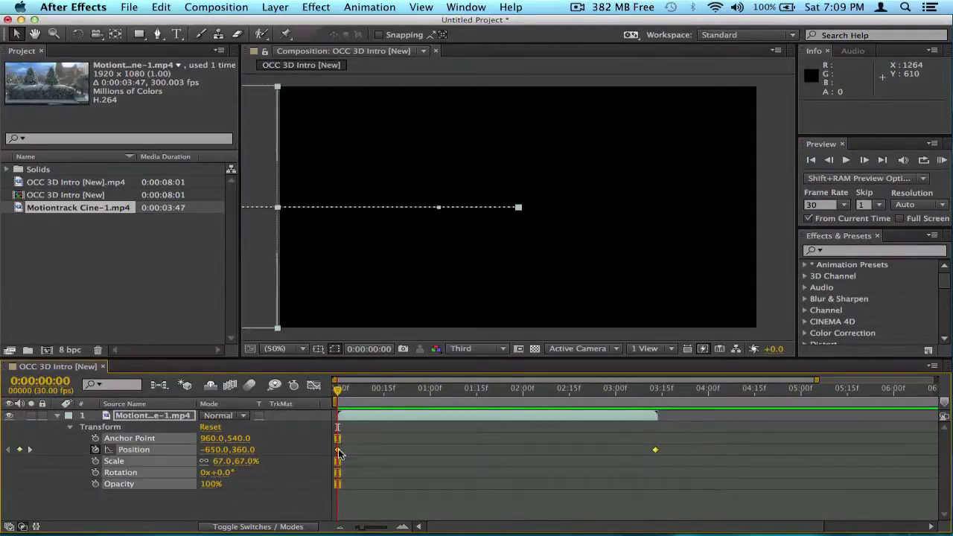
{"action": "right_click", "coordinate": [339, 452]}
{"action": "mouse_move", "coordinate": [387, 521]}
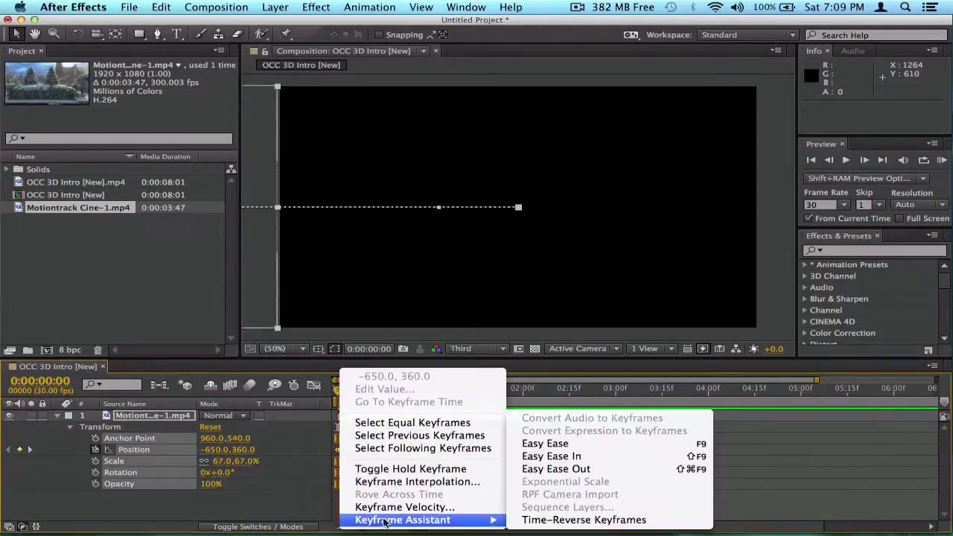
{"action": "left_click", "coordinate": [579, 444]}
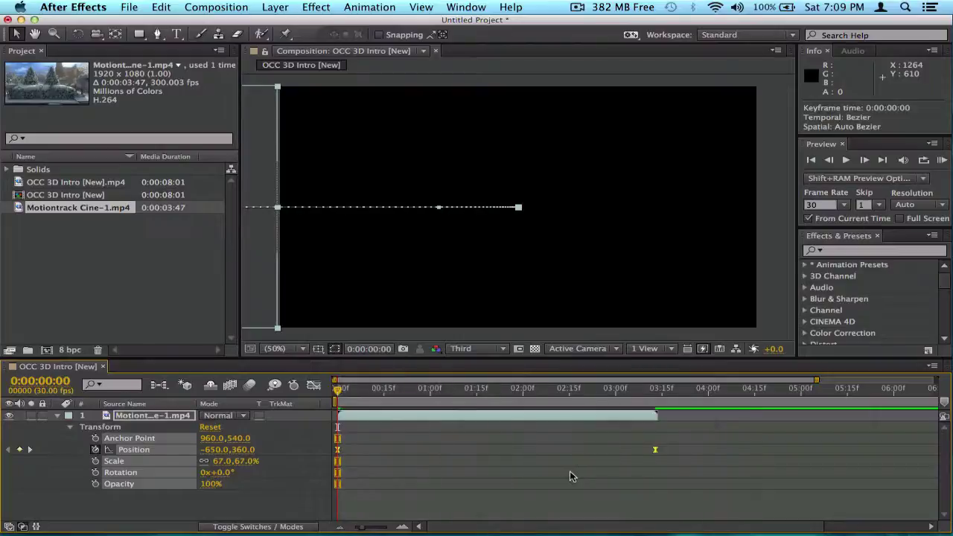
Inspect the eased Position curve, preview the animation, and select all the layer's keyframes.
{"action": "left_click", "coordinate": [313, 386]}
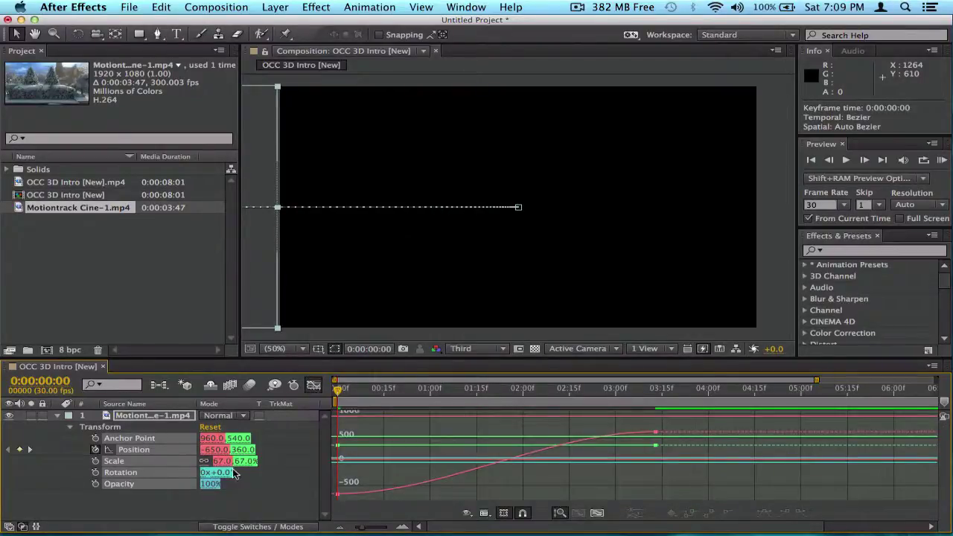
{"action": "left_click", "coordinate": [134, 450]}
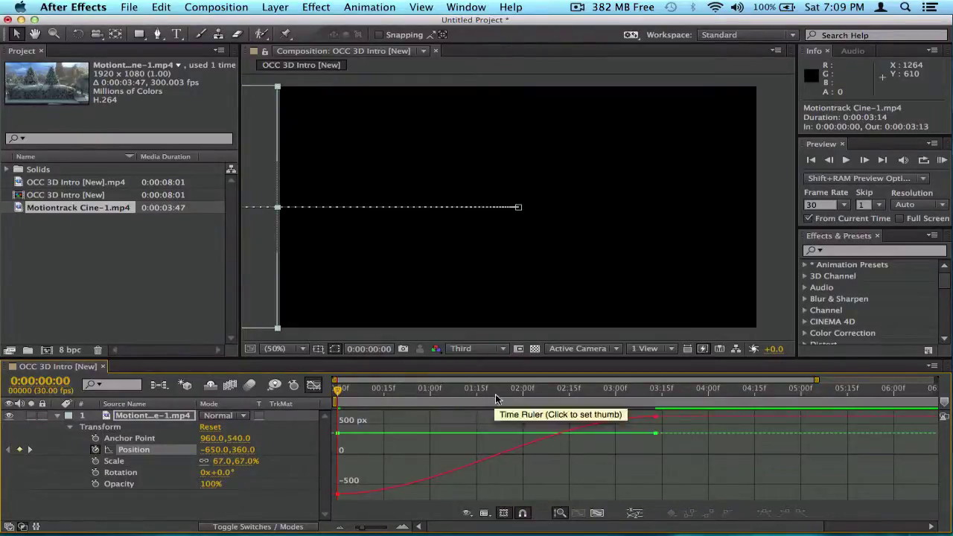
{"action": "left_click", "coordinate": [313, 385]}
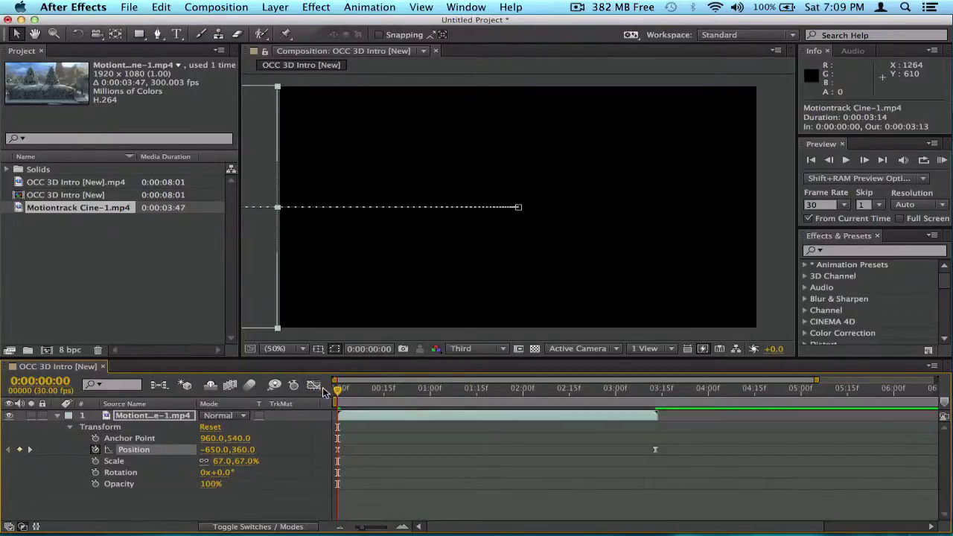
{"action": "left_click", "coordinate": [942, 160]}
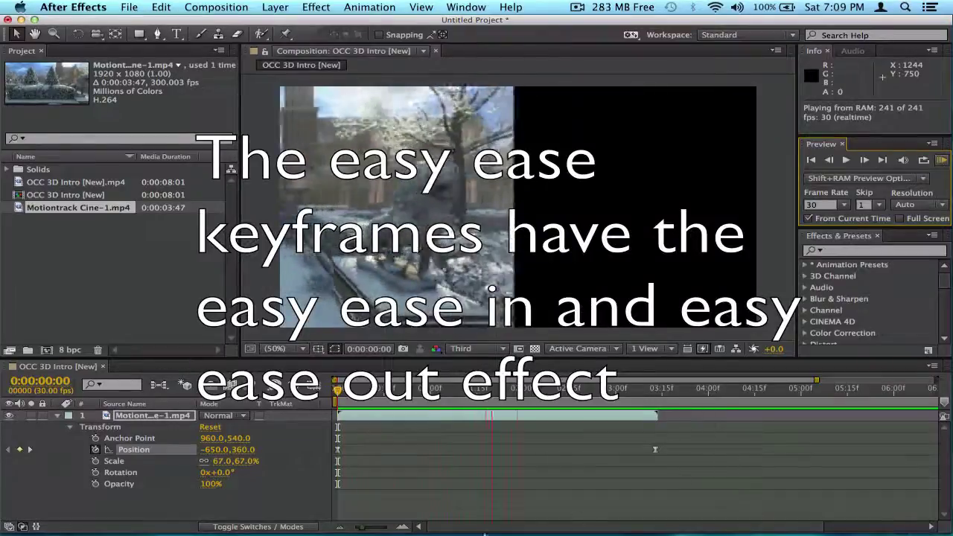
{"action": "left_click", "coordinate": [562, 479]}
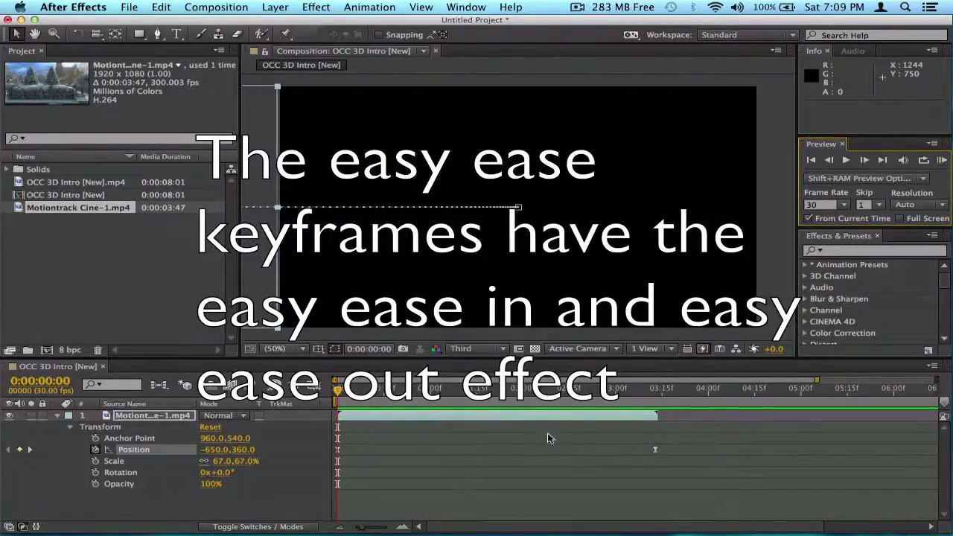
{"action": "left_click_drag", "start_coordinate": [703, 469], "coordinate": [324, 438]}
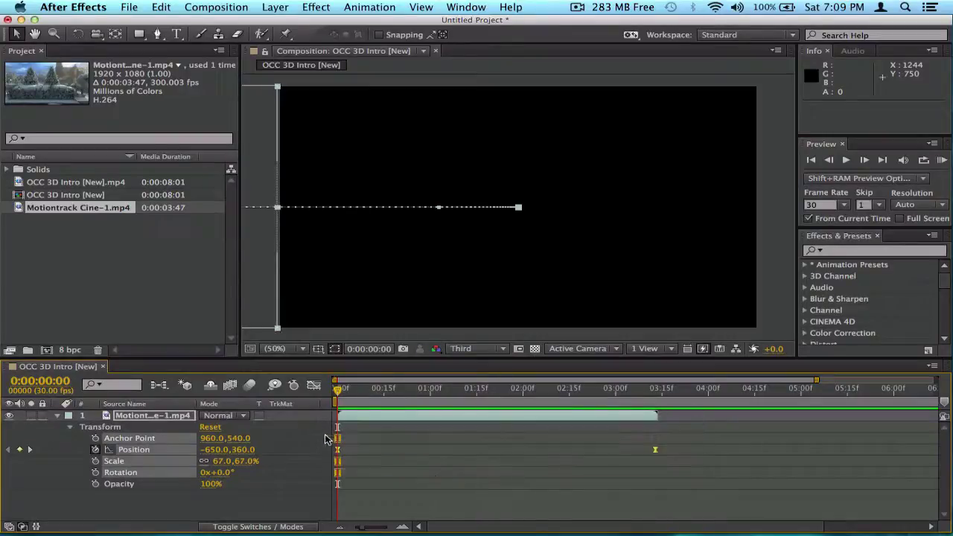
Add a Position keyframe at 0:00:01:27 in the Graph Editor and set it to about 532.9 px.
{"action": "left_click", "coordinate": [314, 386]}
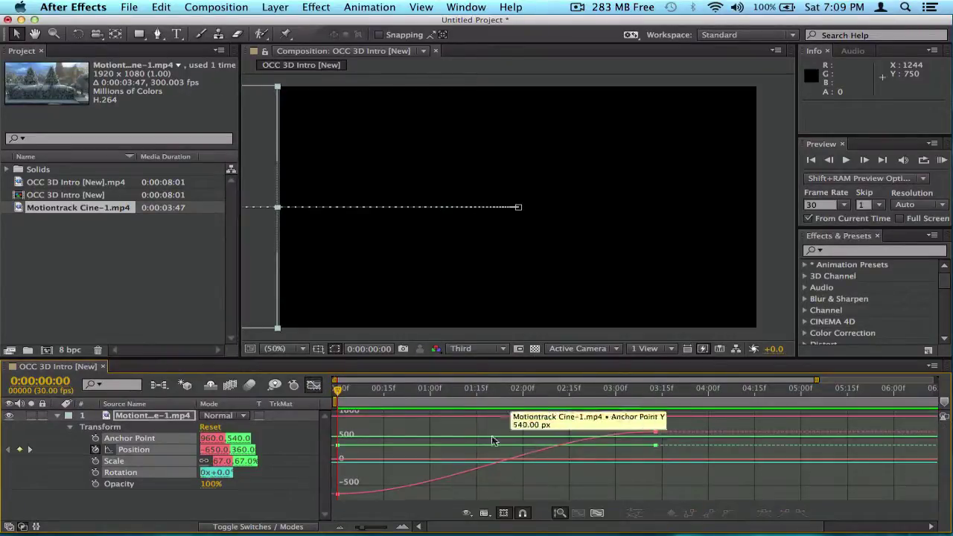
{"action": "left_click", "coordinate": [46, 464]}
{"action": "left_click", "coordinate": [134, 451]}
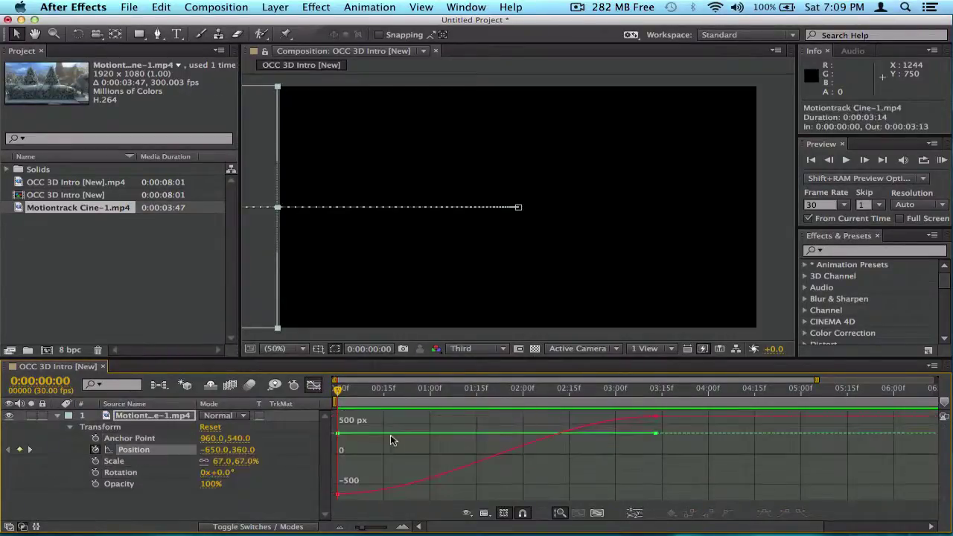
{"action": "left_click", "coordinate": [411, 390]}
{"action": "left_click_drag", "start_coordinate": [410, 390], "coordinate": [516, 404]}
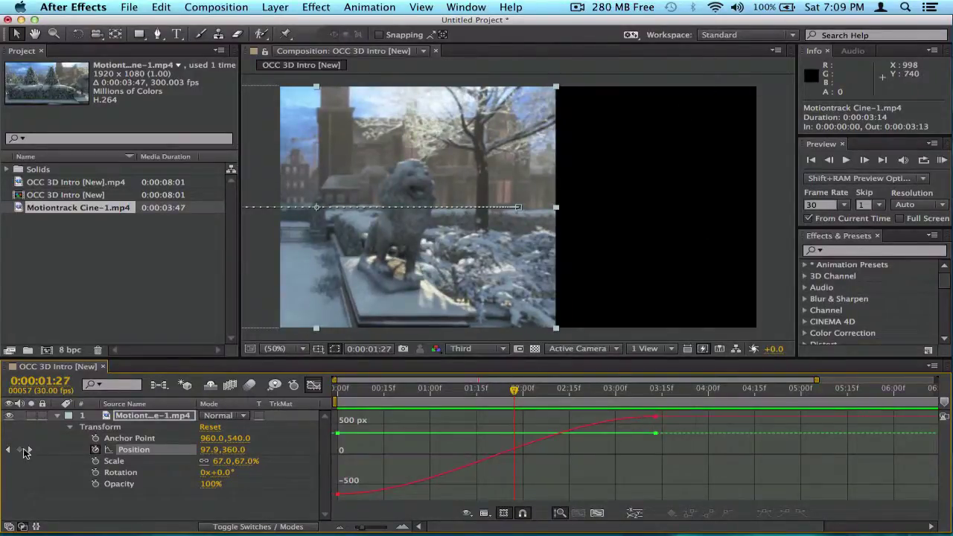
{"action": "left_click", "coordinate": [20, 449]}
{"action": "left_click_drag", "start_coordinate": [514, 451], "coordinate": [514, 418]}
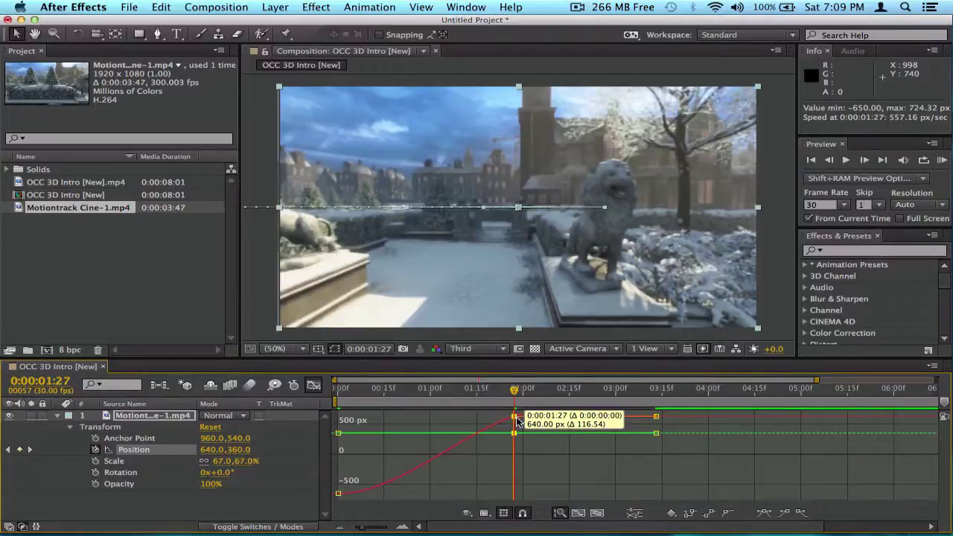
{"action": "left_click_drag", "start_coordinate": [519, 422], "coordinate": [520, 423]}
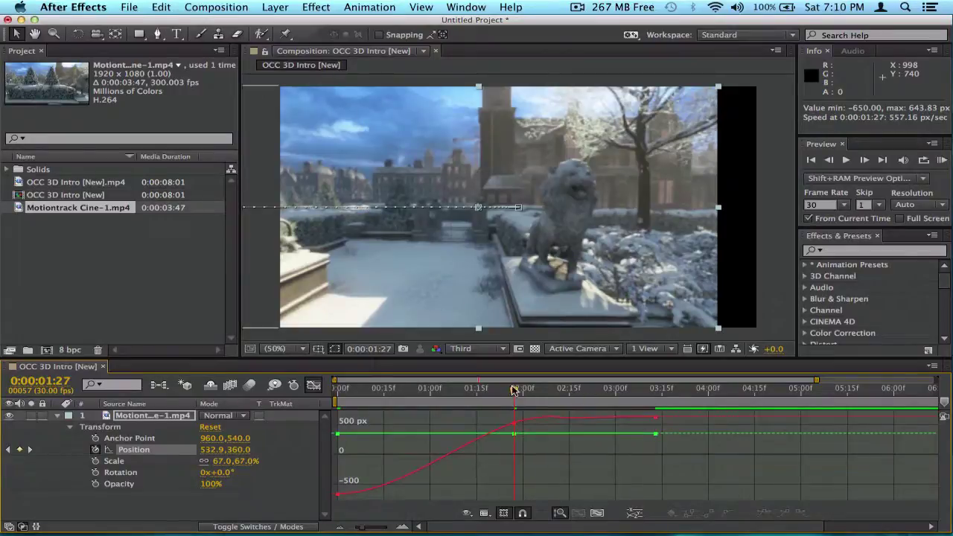
{"action": "left_click_drag", "start_coordinate": [514, 389], "coordinate": [320, 370]}
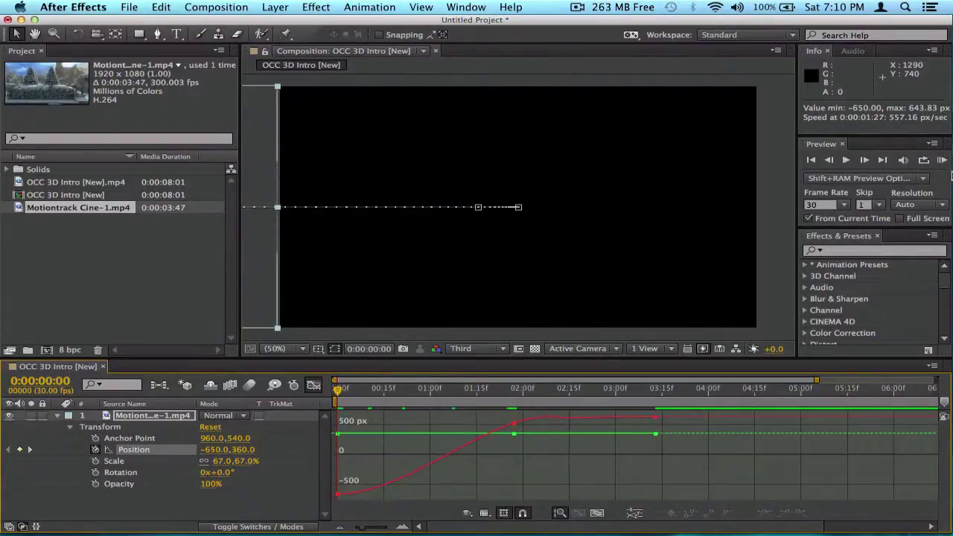
Drag the middle Position keyframe down to remove the overshoot past 640, previewing before and after.
{"action": "left_click", "coordinate": [941, 159]}
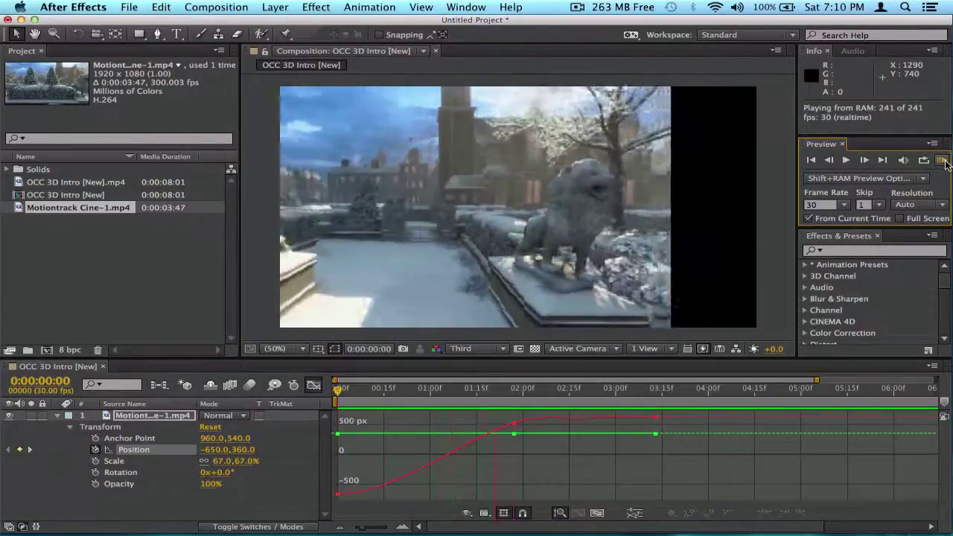
{"action": "left_click", "coordinate": [570, 392]}
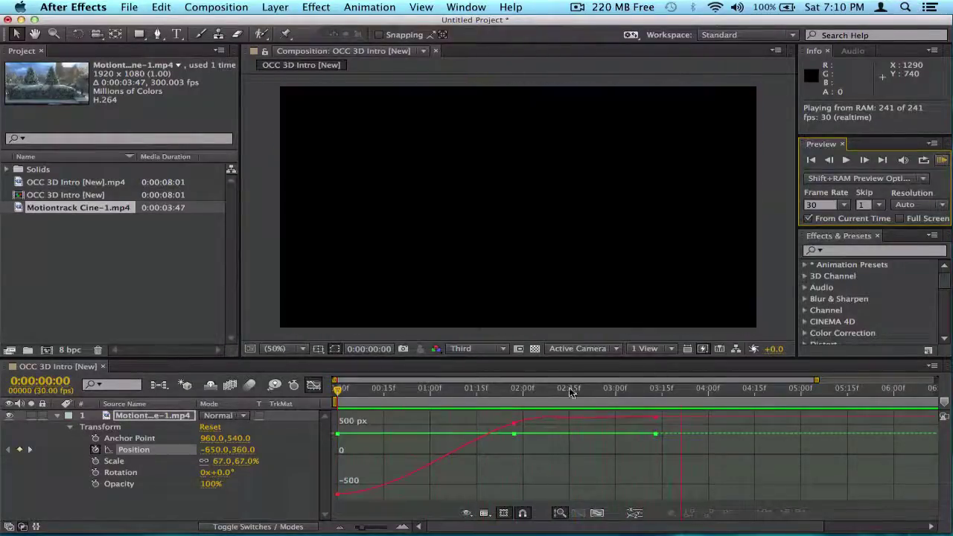
{"action": "left_click", "coordinate": [515, 426]}
{"action": "left_click_drag", "start_coordinate": [514, 423], "coordinate": [513, 430]}
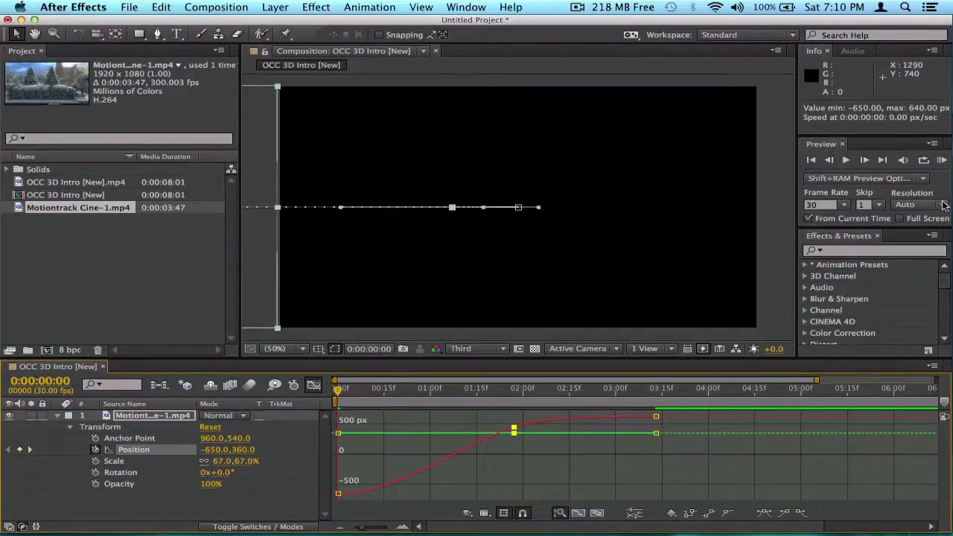
{"action": "left_click", "coordinate": [941, 160]}
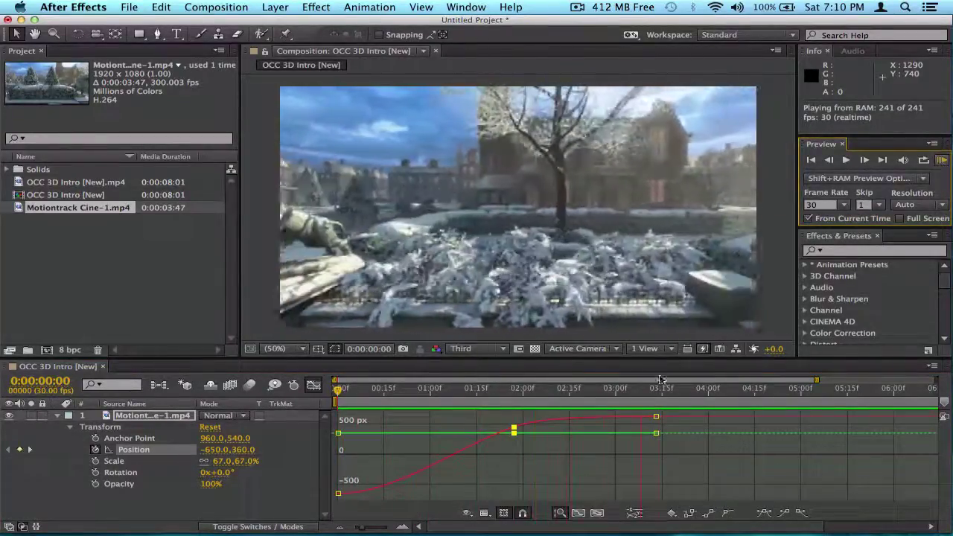
{"action": "left_click", "coordinate": [677, 430]}
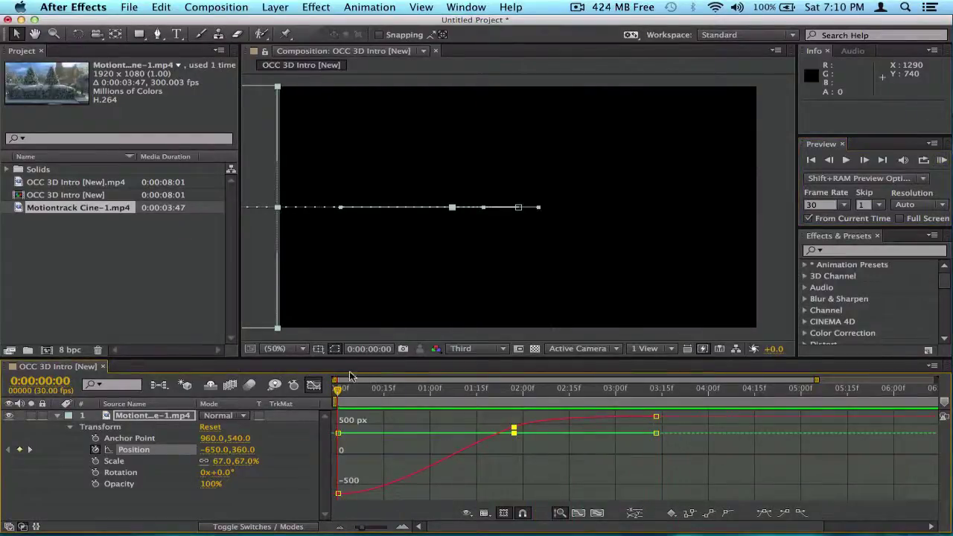
{"action": "left_click_drag", "start_coordinate": [336, 391], "coordinate": [546, 412]}
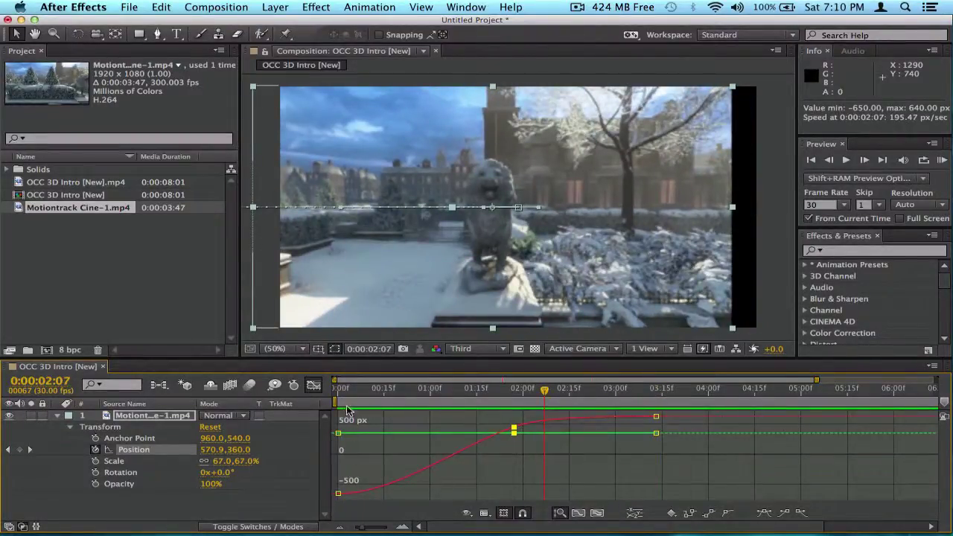
Drag the first keyframe's Bezier handle to soften the start of the slide, then play it.
{"action": "key", "text": "Home"}
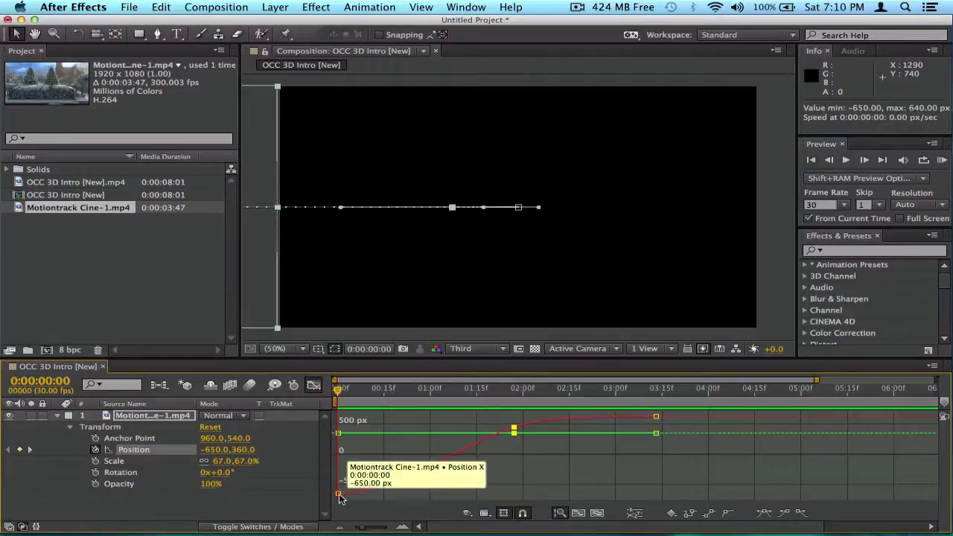
{"action": "left_click_drag", "start_coordinate": [339, 498], "coordinate": [515, 426]}
{"action": "left_click", "coordinate": [519, 388]}
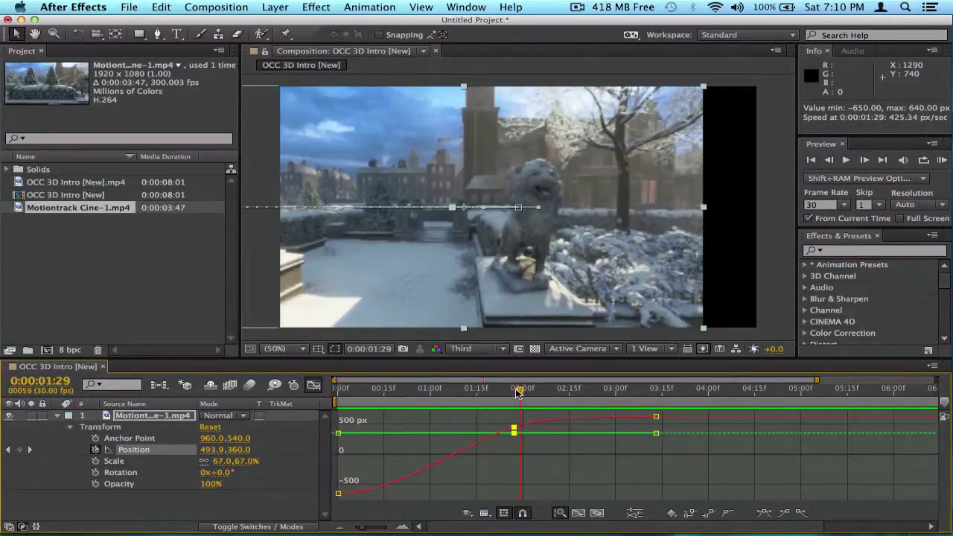
{"action": "key", "text": "space"}
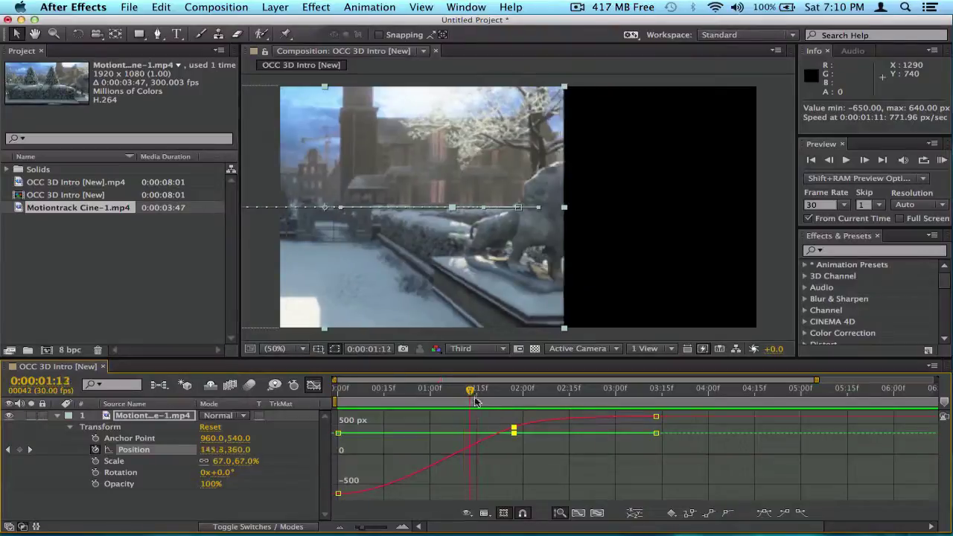
{"action": "mouse_move", "coordinate": [476, 402]}
{"action": "left_mouse_down"}
{"action": "mouse_move", "coordinate": [608, 402]}
{"action": "mouse_move", "coordinate": [482, 402]}
{"action": "left_mouse_up"}
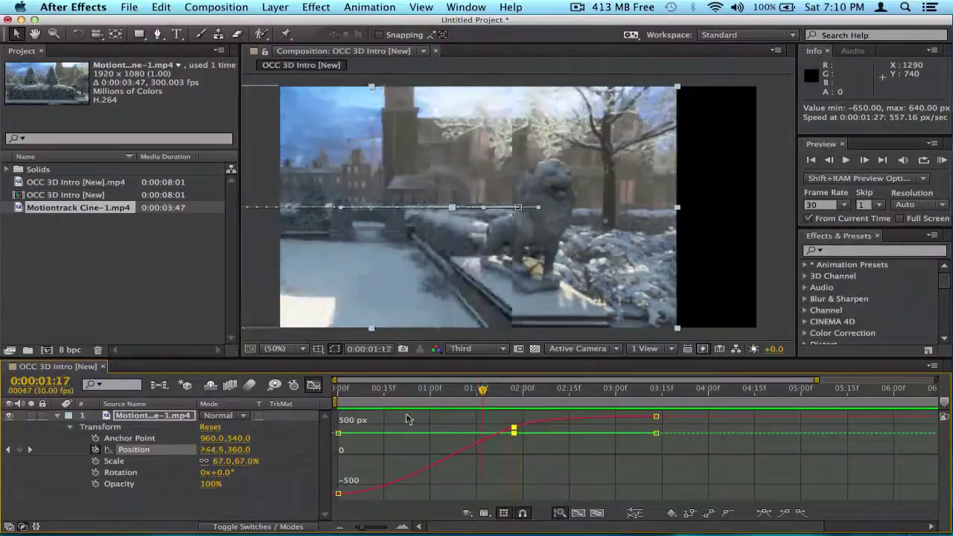
Check the slide through to the final keyframe and switch back to the layer-bar timeline.
{"action": "key", "text": "Home"}
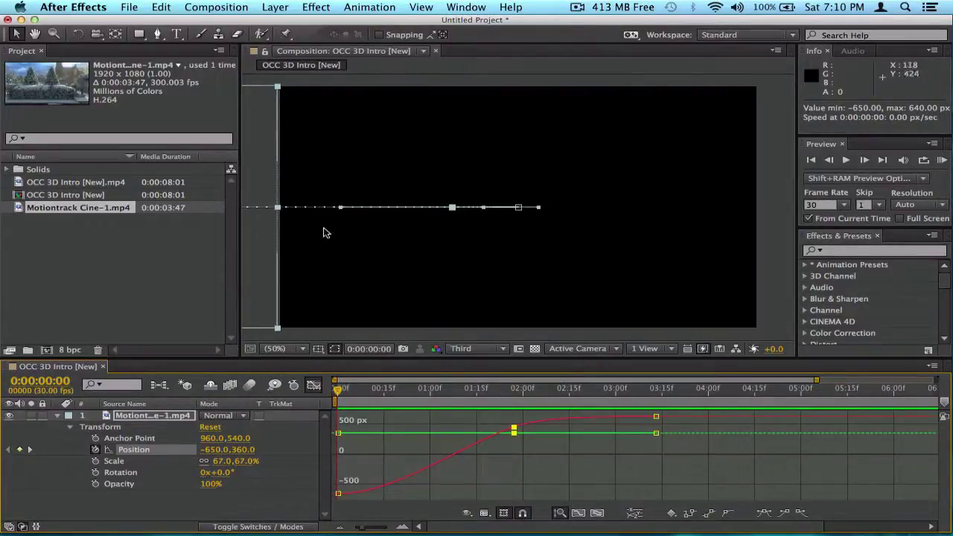
{"action": "left_click", "coordinate": [513, 394]}
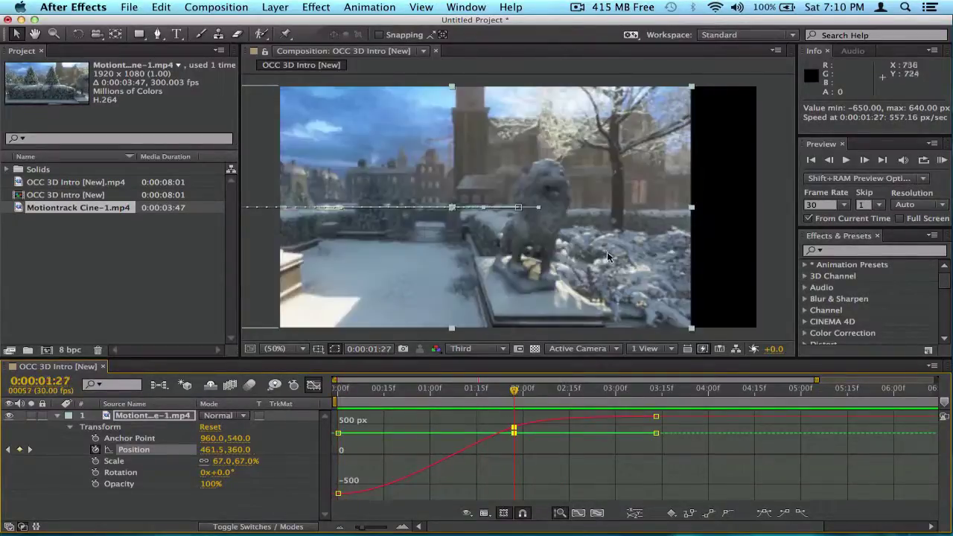
{"action": "left_click_drag", "start_coordinate": [536, 394], "coordinate": [510, 395]}
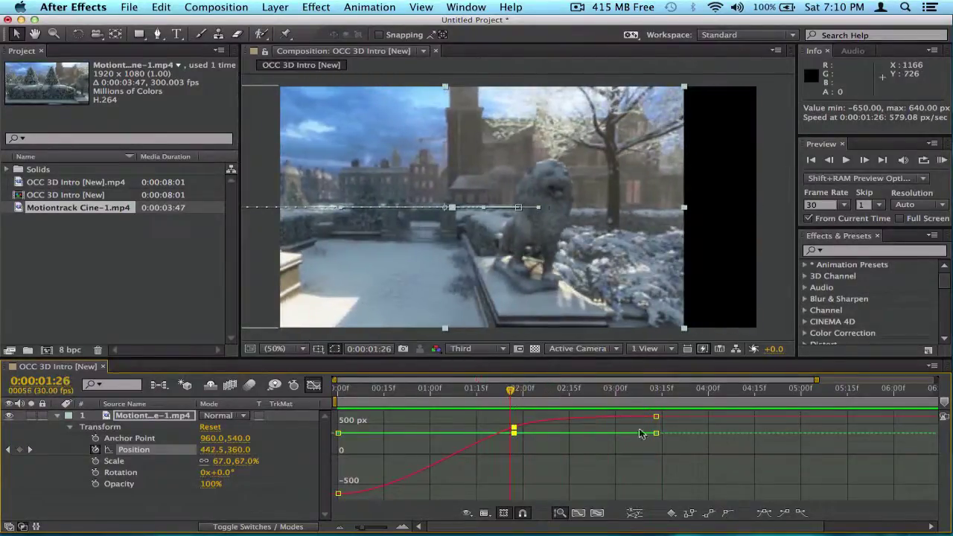
{"action": "key", "text": "k"}
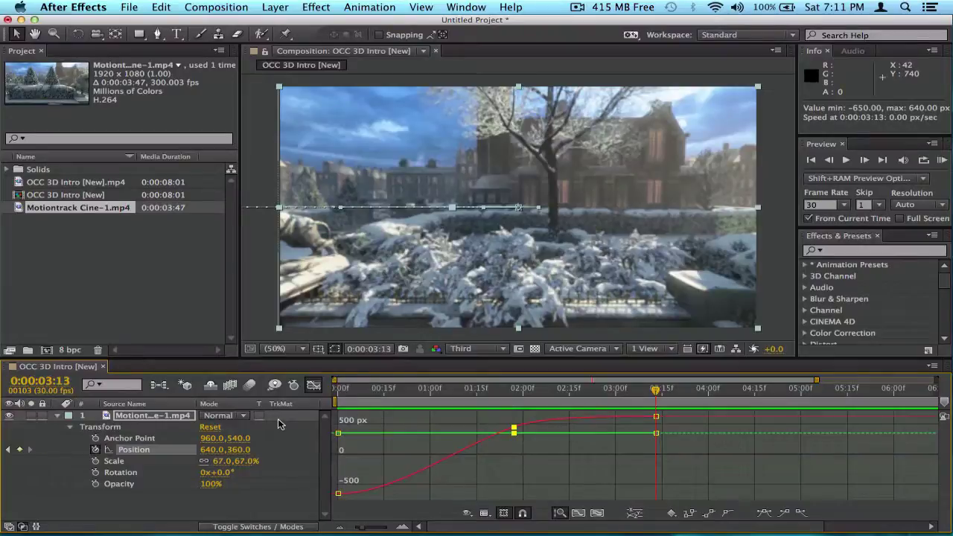
{"action": "left_click", "coordinate": [314, 384]}
{"action": "left_click", "coordinate": [512, 389]}
{"action": "mouse_move", "coordinate": [336, 390]}
{"action": "left_mouse_down"}
{"action": "mouse_move", "coordinate": [574, 429]}
{"action": "mouse_move", "coordinate": [577, 420]}
{"action": "mouse_move", "coordinate": [622, 417]}
{"action": "mouse_move", "coordinate": [341, 401]}
{"action": "left_mouse_up"}
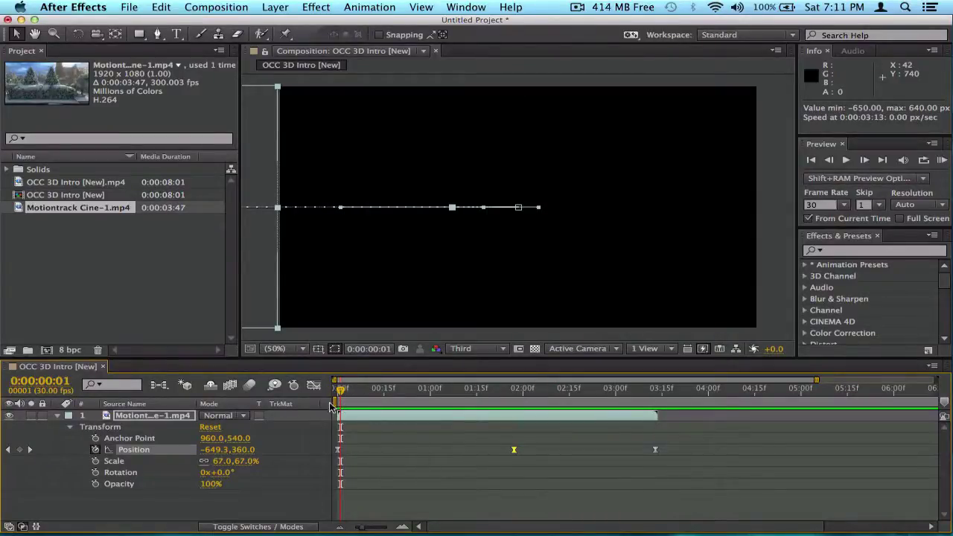
Reset the footage layer's transform and set its Scale to 6%.
{"action": "left_click_drag", "start_coordinate": [341, 393], "coordinate": [507, 392]}
{"action": "left_click_drag", "start_coordinate": [447, 392], "coordinate": [261, 439]}
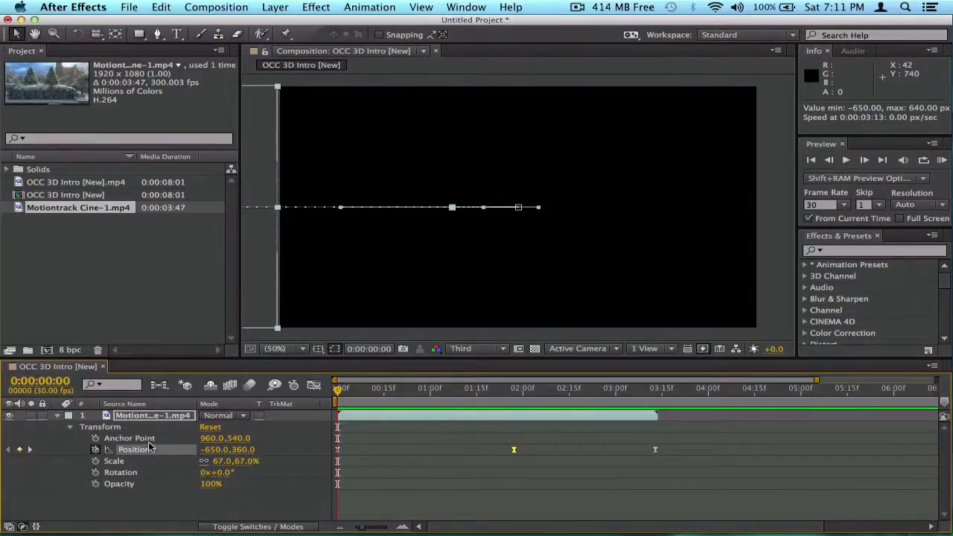
{"action": "left_click", "coordinate": [152, 417]}
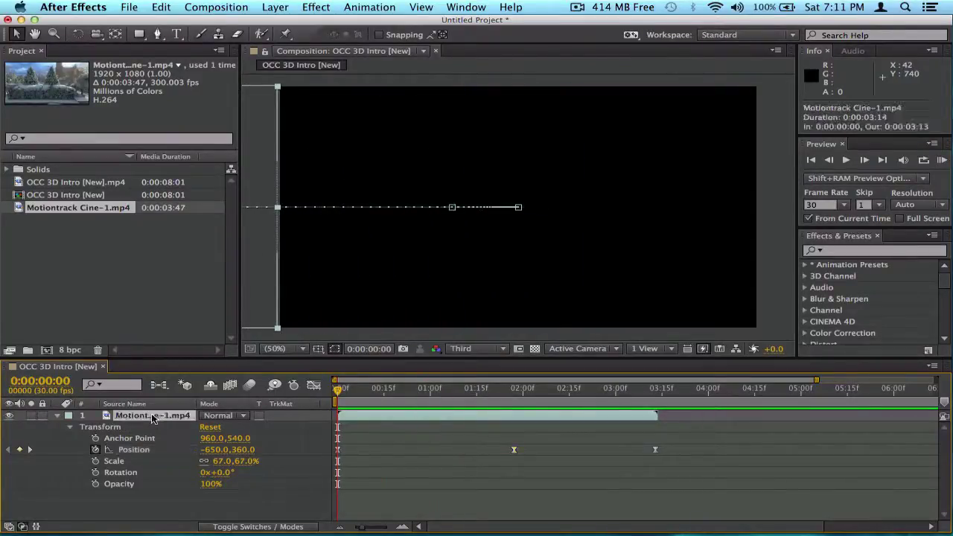
{"action": "left_click", "coordinate": [219, 428]}
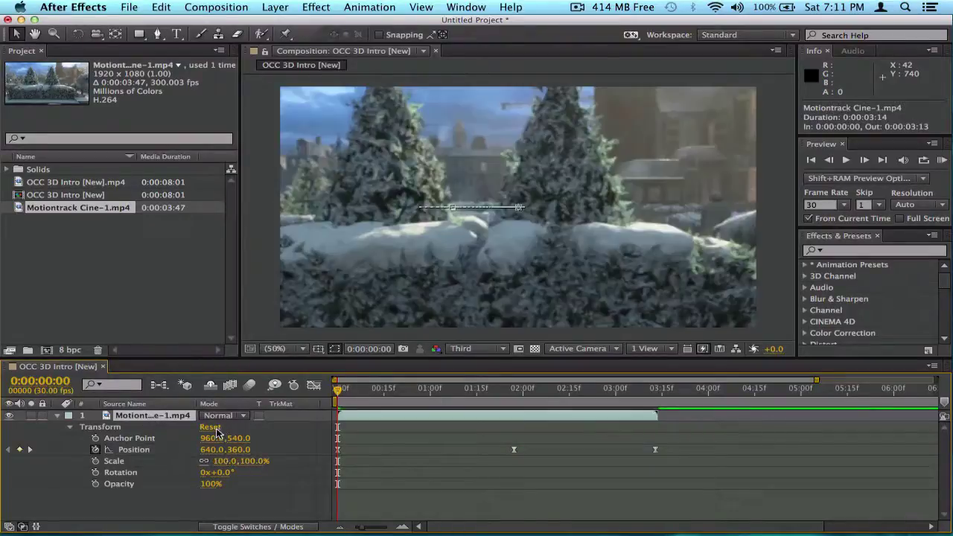
{"action": "left_click", "coordinate": [223, 461]}
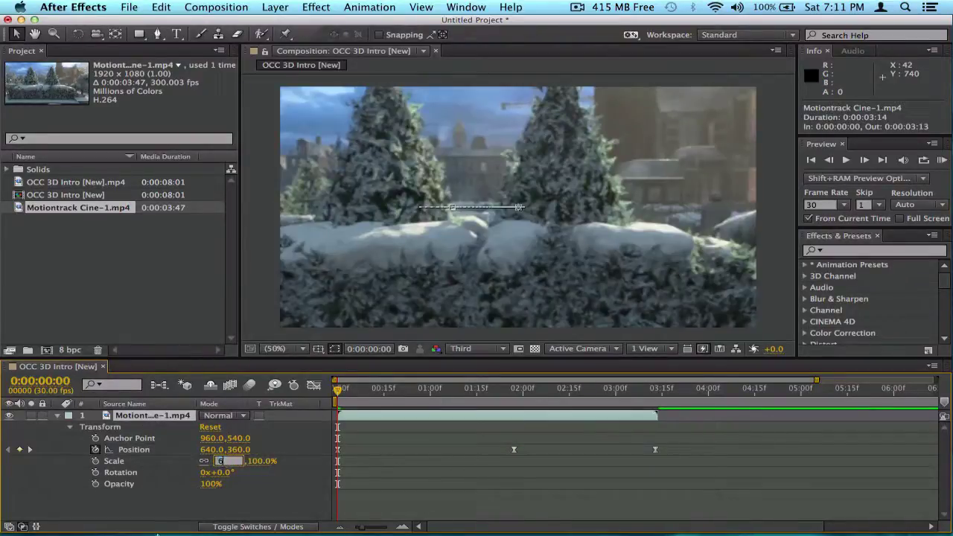
{"action": "key", "text": "Return"}
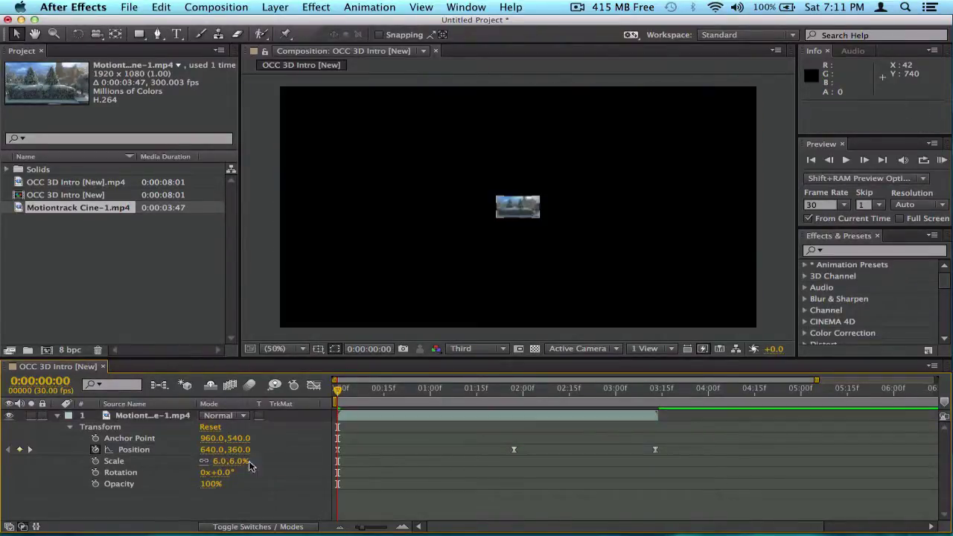
Reset the transform, resize the composition to 1920×1080, and remove all Position keyframes.
{"action": "left_click", "coordinate": [211, 427]}
{"action": "right_click", "coordinate": [69, 367]}
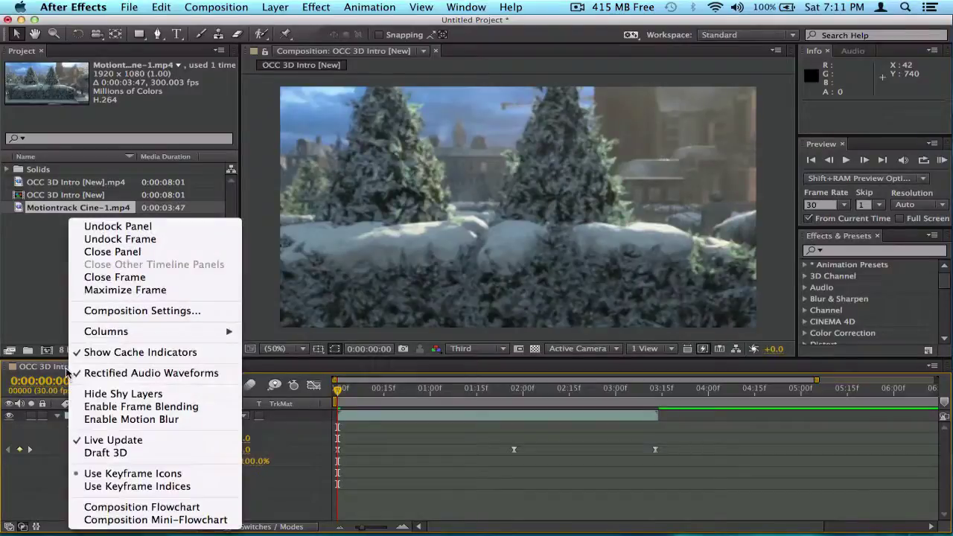
{"action": "left_click", "coordinate": [152, 312]}
{"action": "left_click", "coordinate": [413, 186]}
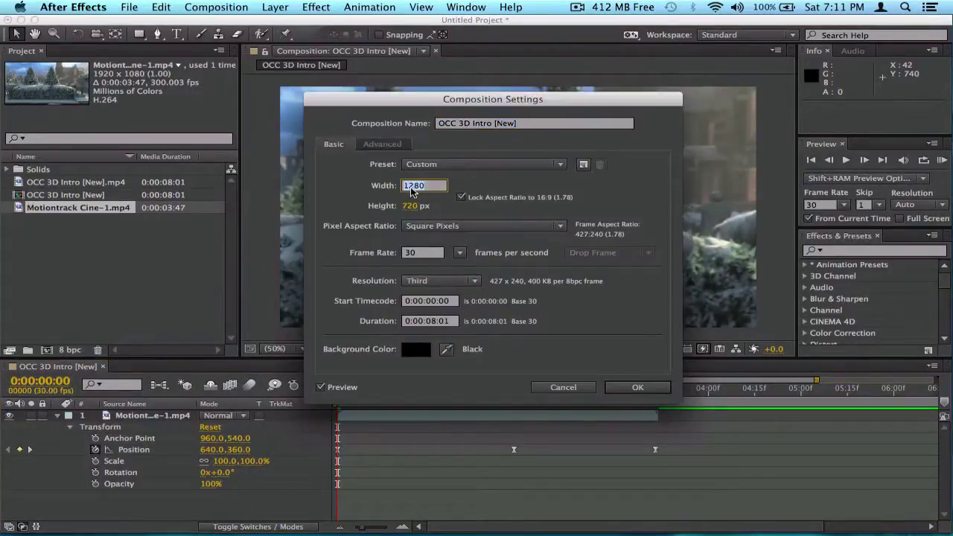
{"action": "type", "text": "1920"}
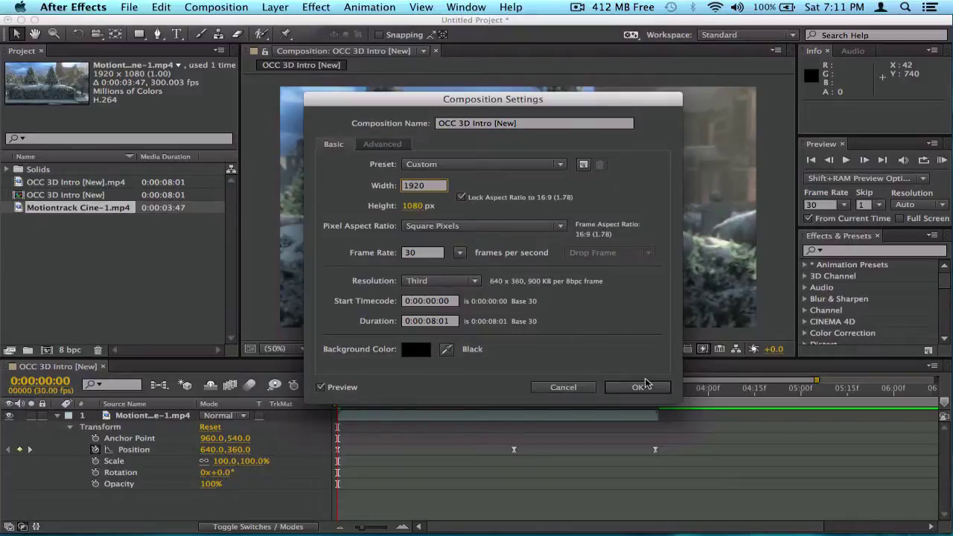
{"action": "left_click", "coordinate": [639, 387]}
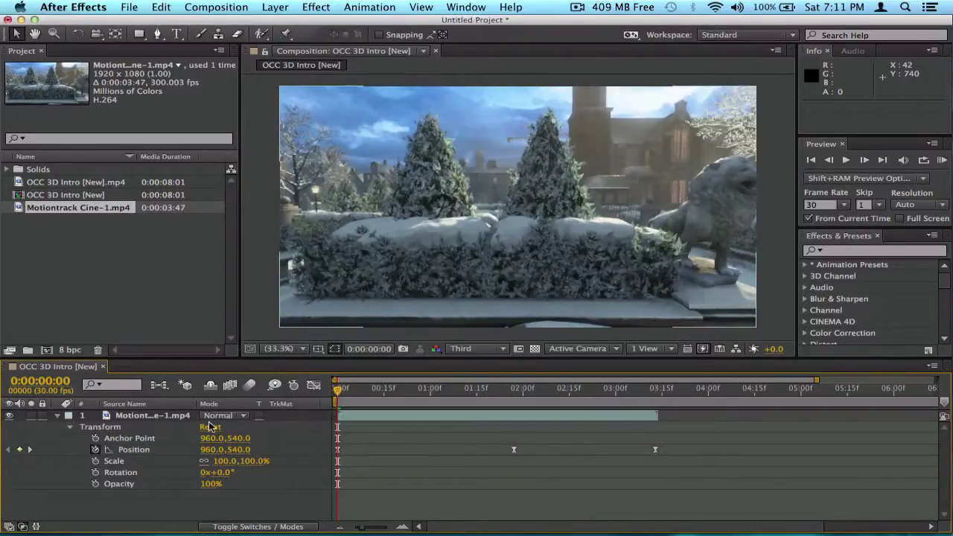
{"action": "left_click", "coordinate": [94, 450]}
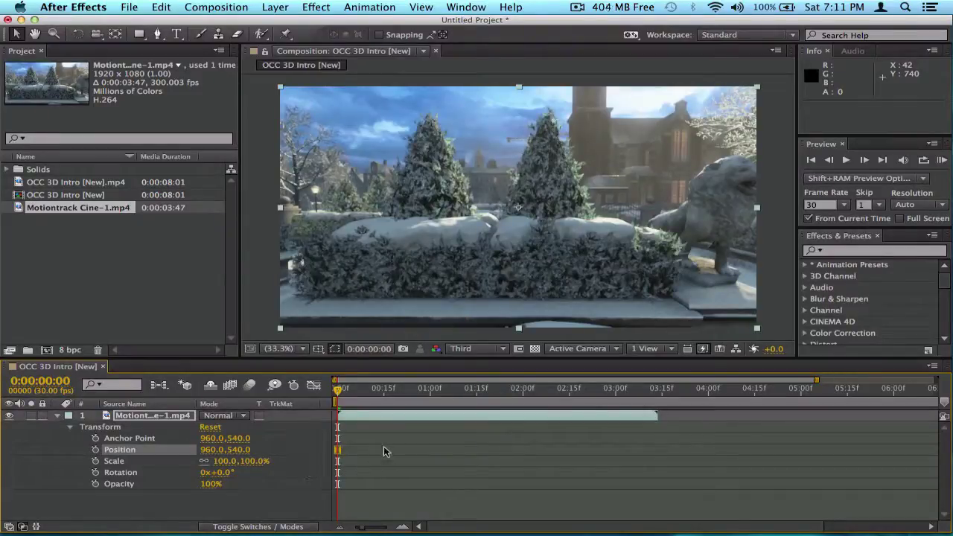